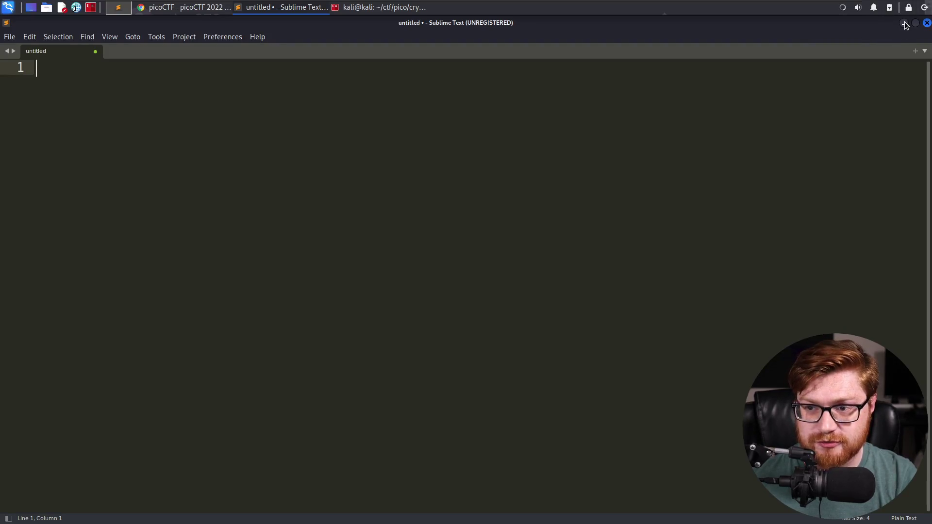
Step: Minimize the empty untitled Sublime Text window to reveal picoCTF 2022's challenge list
click(904, 22)
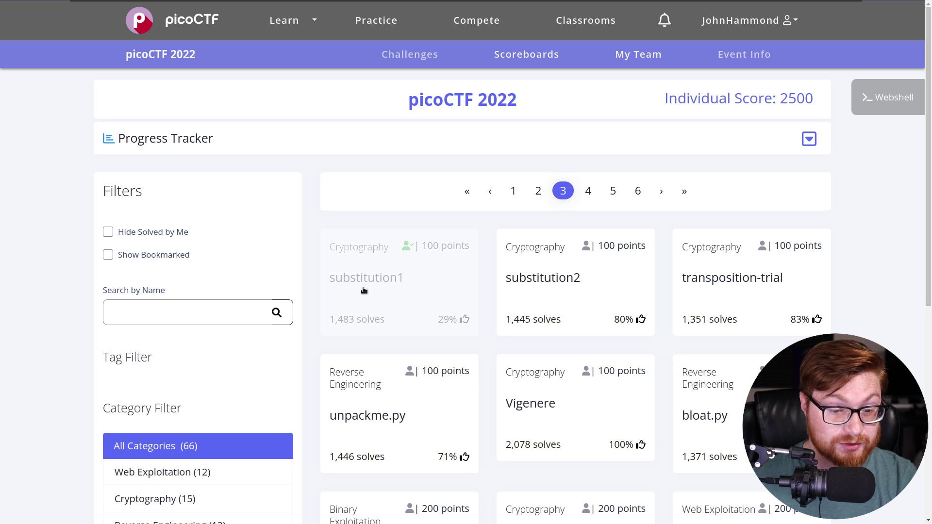
Step: Open the substitution2 challenge card and start reading its description
scroll(364, 291, down, 1)
click(558, 251)
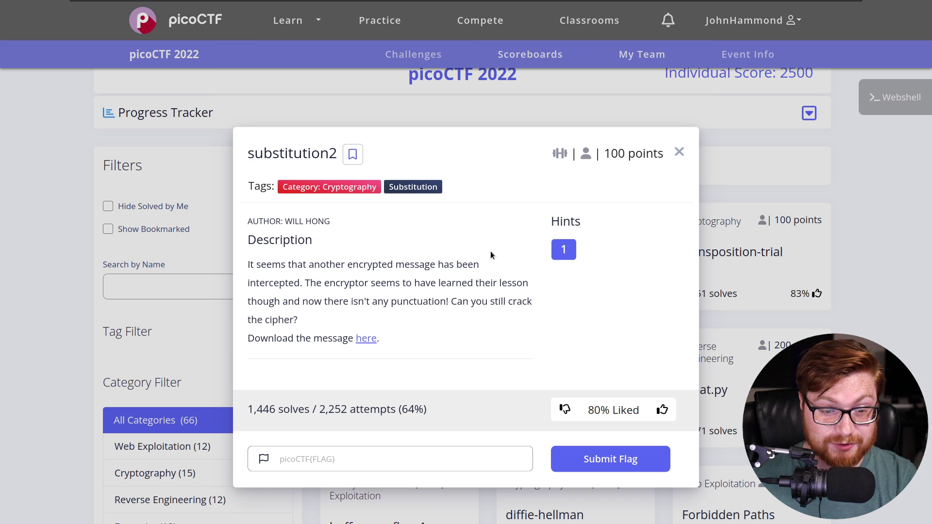
drag(398, 344, 245, 266)
click(379, 280)
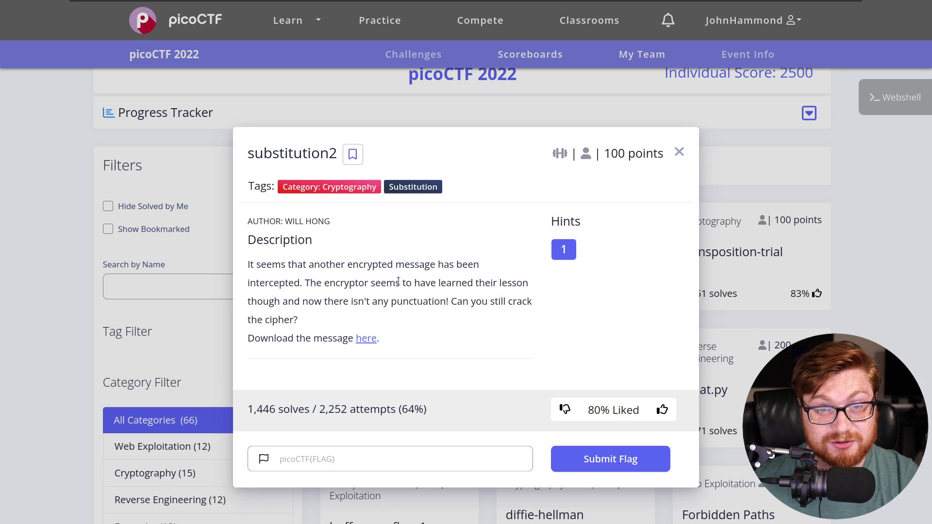
Step: Finish reading the description and copy the message 'here' download link address
drag(247, 264, 525, 281)
click(523, 279)
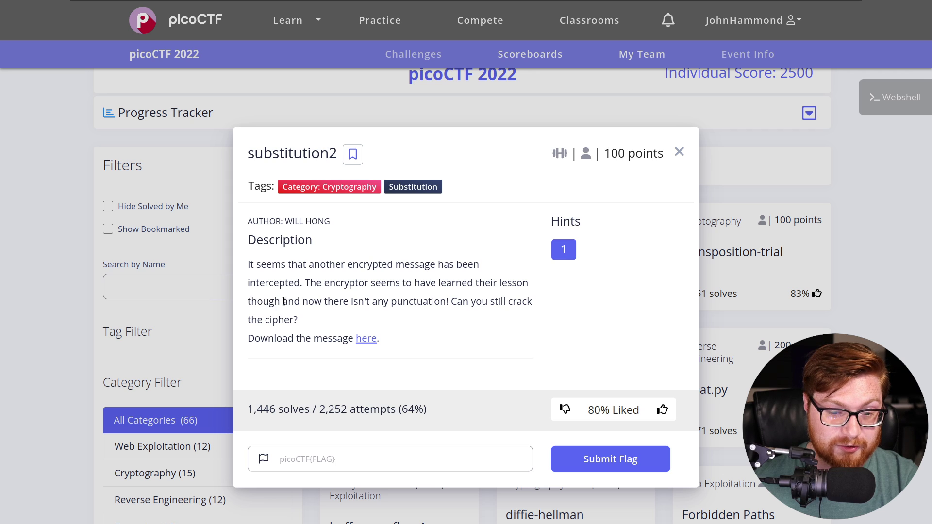
drag(268, 301, 495, 301)
click(393, 298)
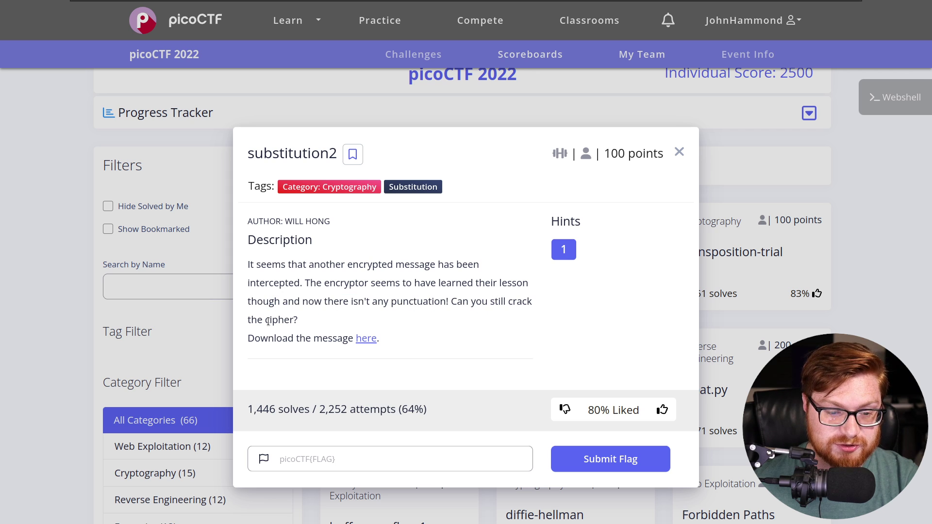
right_click(365, 338)
click(400, 399)
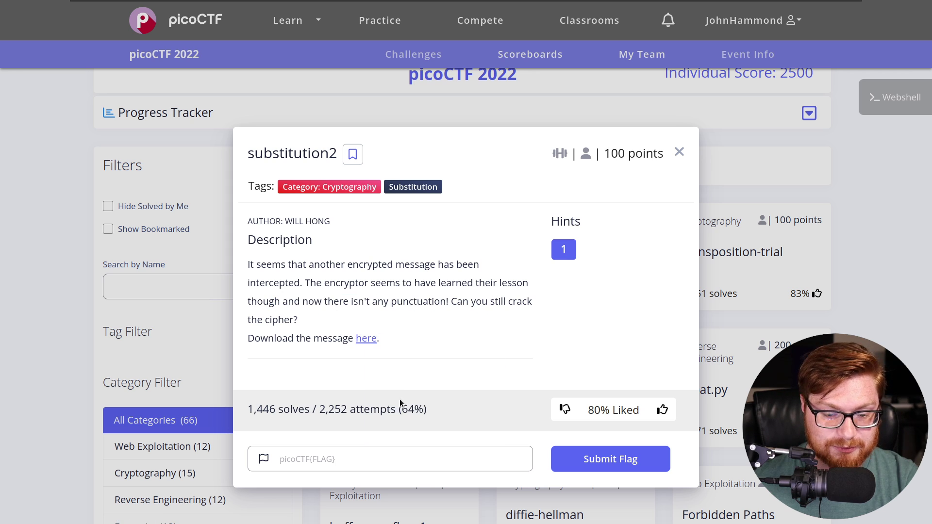
Step: In the drop-down terminal, create a substitution2 folder with mkdir and cd into it
key(F12)
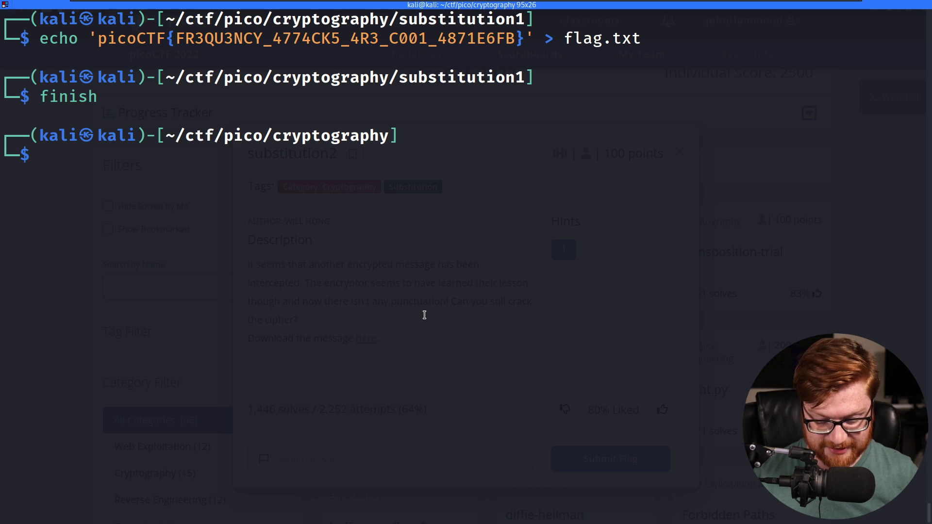
text(kdir)
key(Home)
text(m)
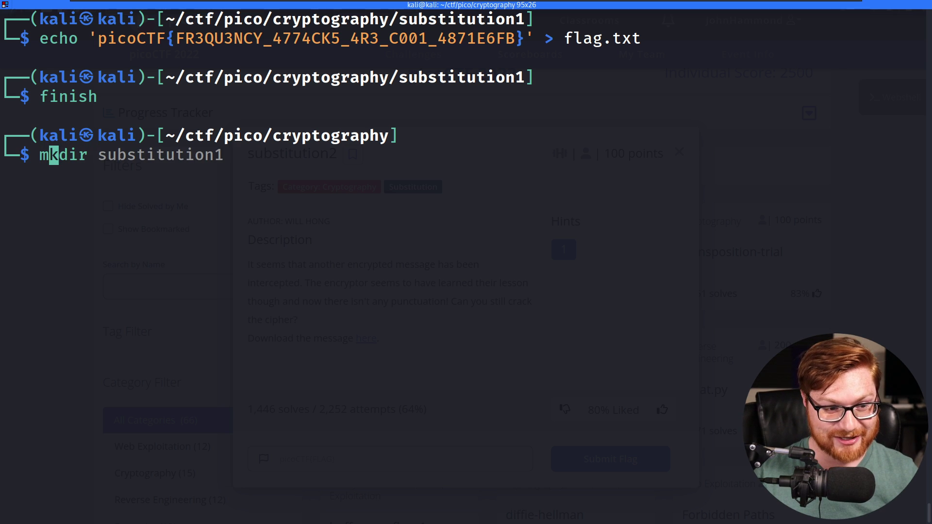
key(End)
key(End)
key(BackSpace)
text(2)
key(Return)
text(cd)
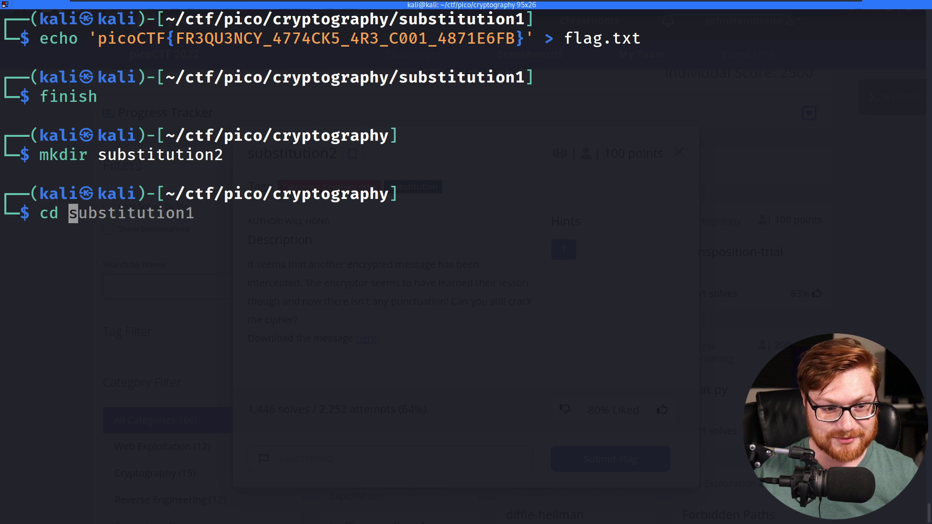
key(Tab)
text(2)
key(Return)
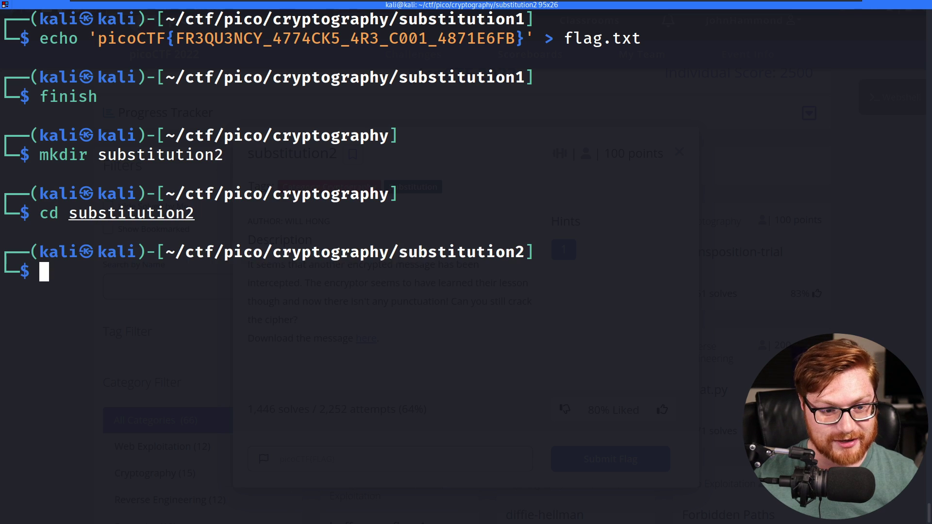
Step: Download message.txt into substitution2 using wget with the copied link
key(alt+Tab)
key(alt+Tab)
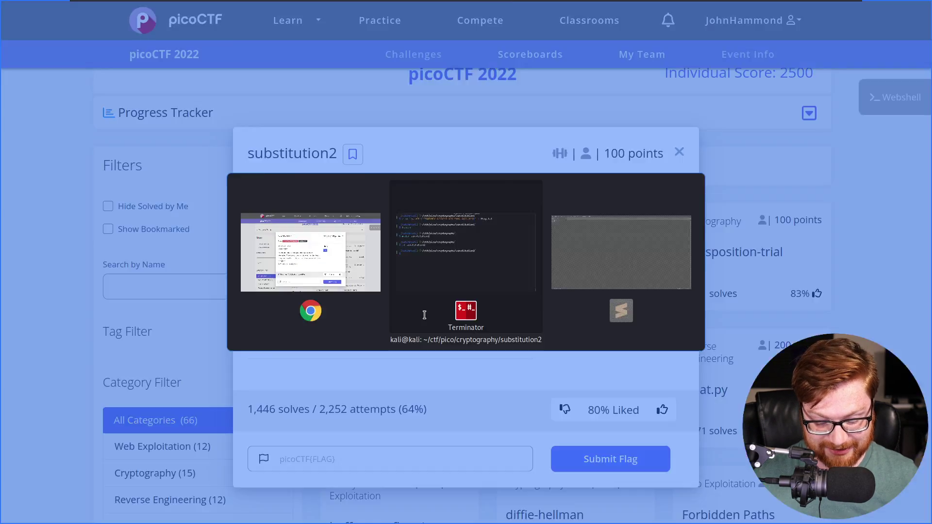
text(wget)
key(ctrl+shift+v)
key(Return)
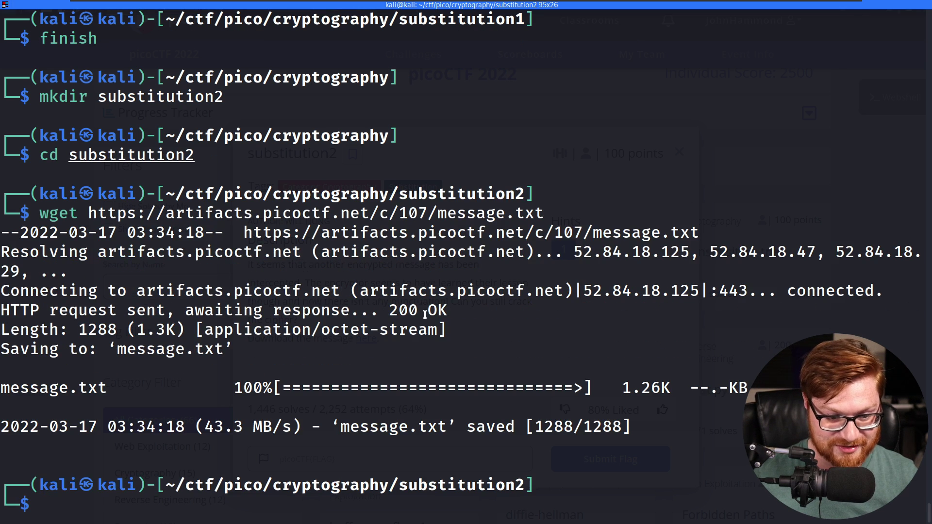
Step: Open message.txt in Sublime Text with subl and copy the entire ciphertext
text(subl)
key(Right)
key(Return)
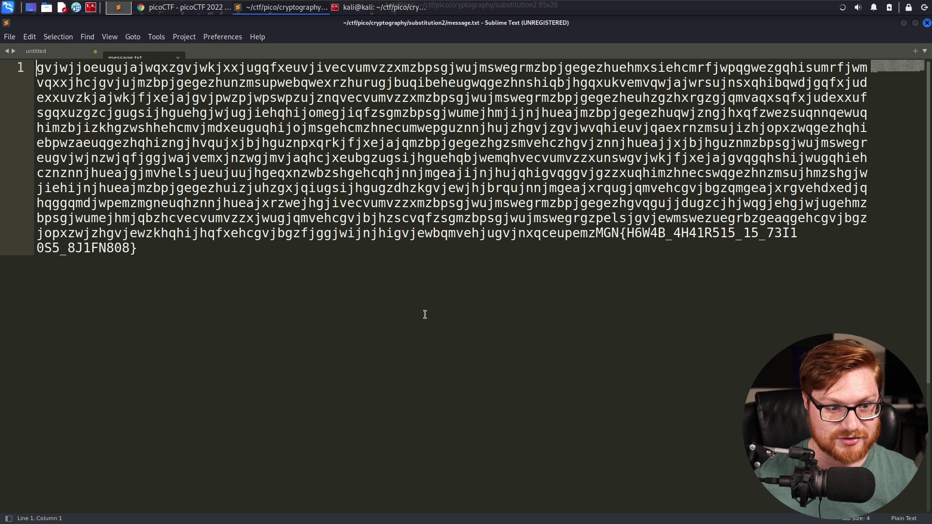
key(ctrl+a)
key(ctrl+c)
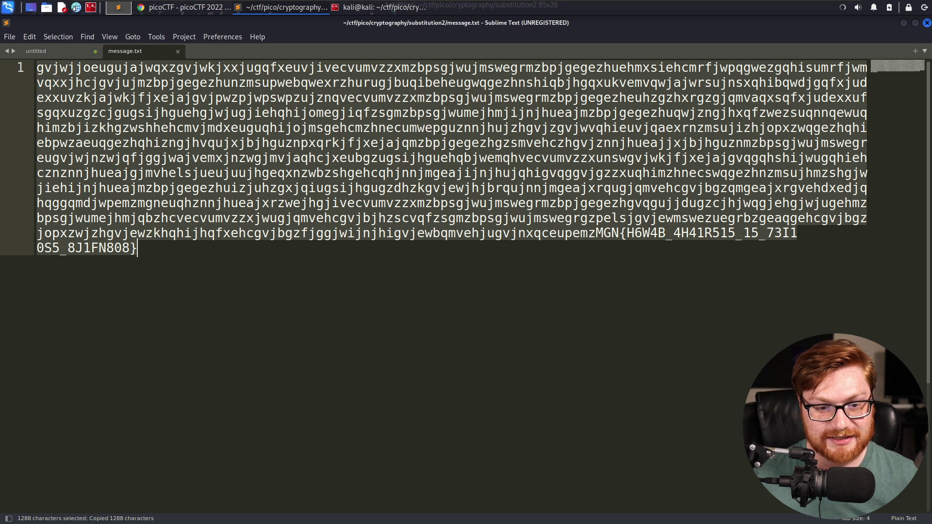
key(alt+Tab)
key(alt+Tab)
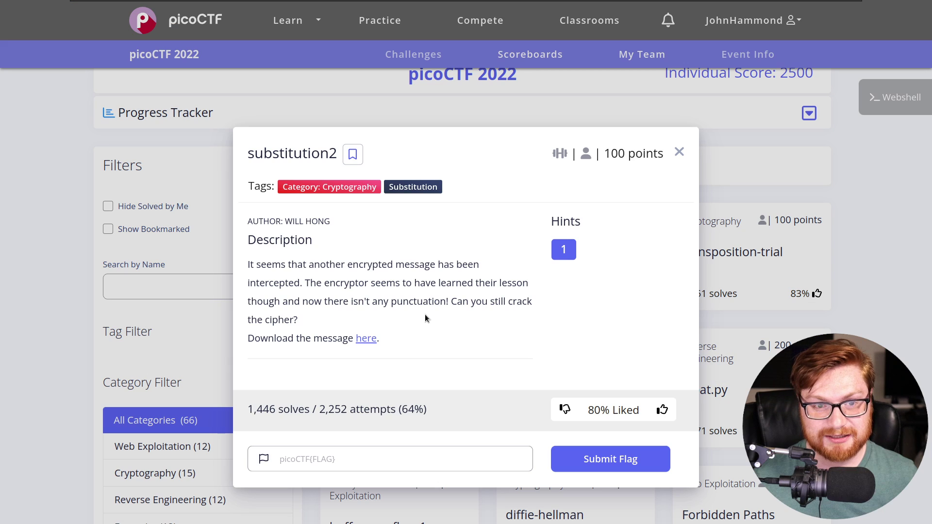
Step: Replace quipqiup's sample puzzle with the pasted substitution2 ciphertext and run Solve
key(ctrl+Tab)
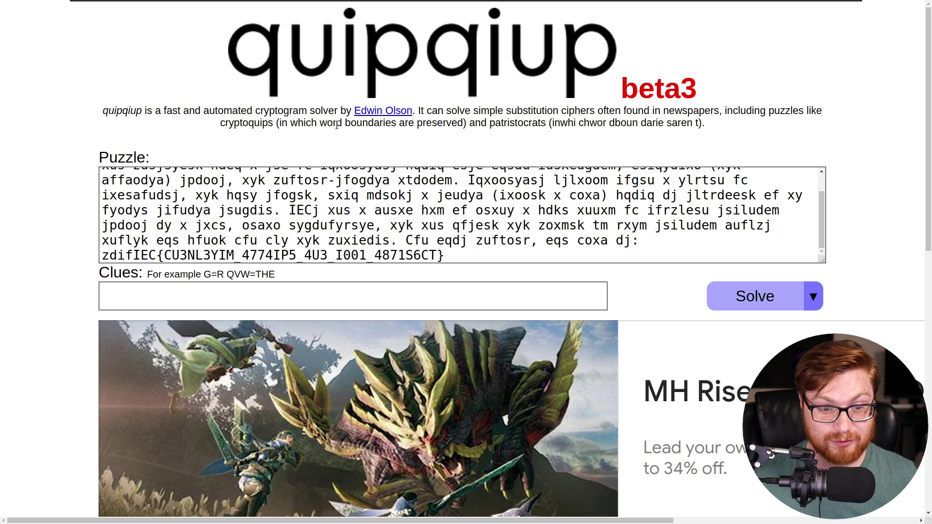
drag(268, 125, 647, 126)
click(494, 141)
key(ctrl+a)
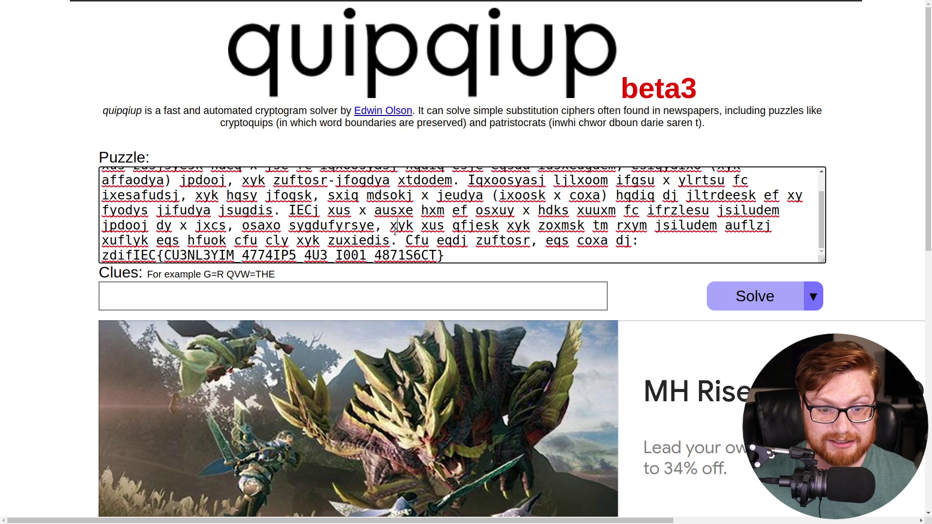
key(ctrl+v)
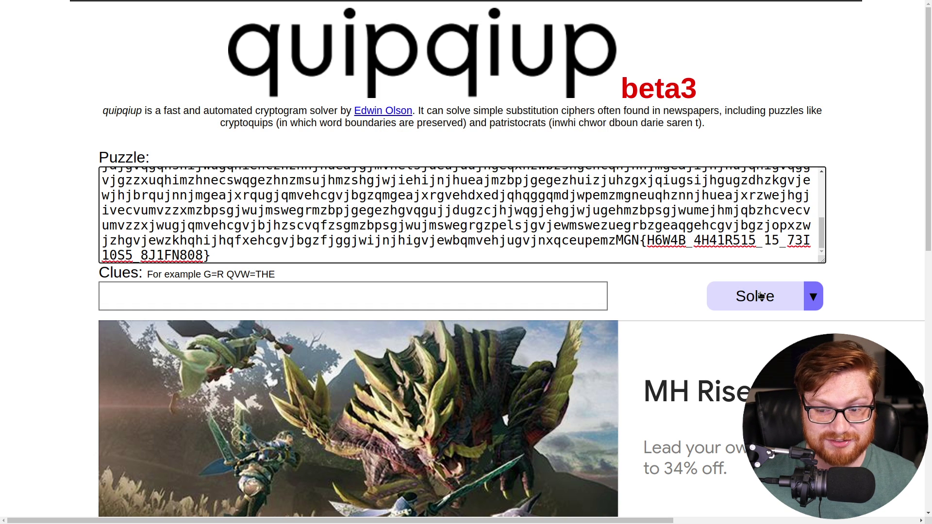
click(742, 296)
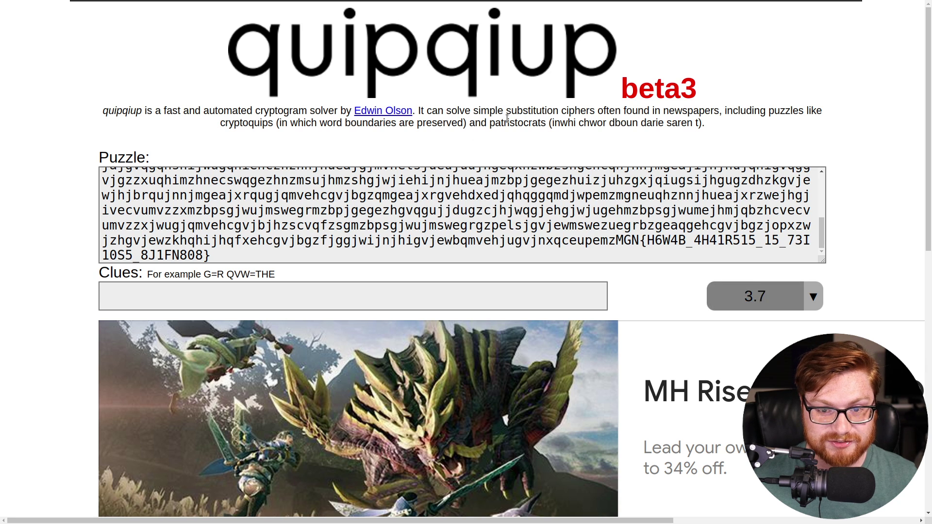
Step: Scroll to quipqiup's results and read the top decoded solution about picoCTF
scroll(881, 158, down, 9)
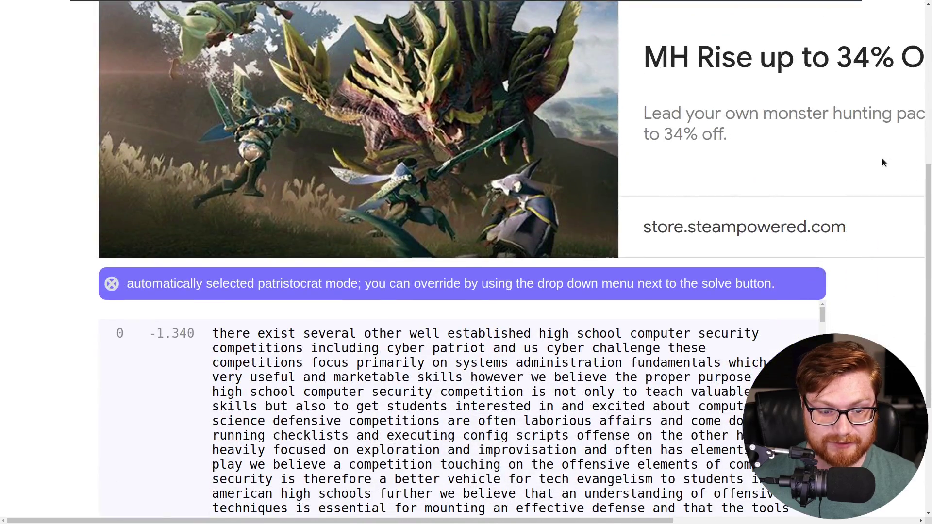
scroll(882, 161, down, 1)
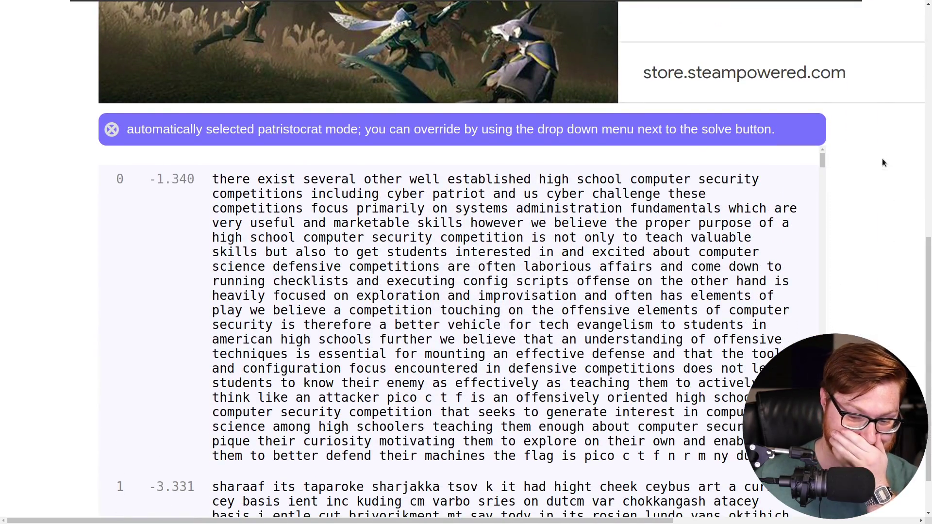
scroll(881, 173, down, 1)
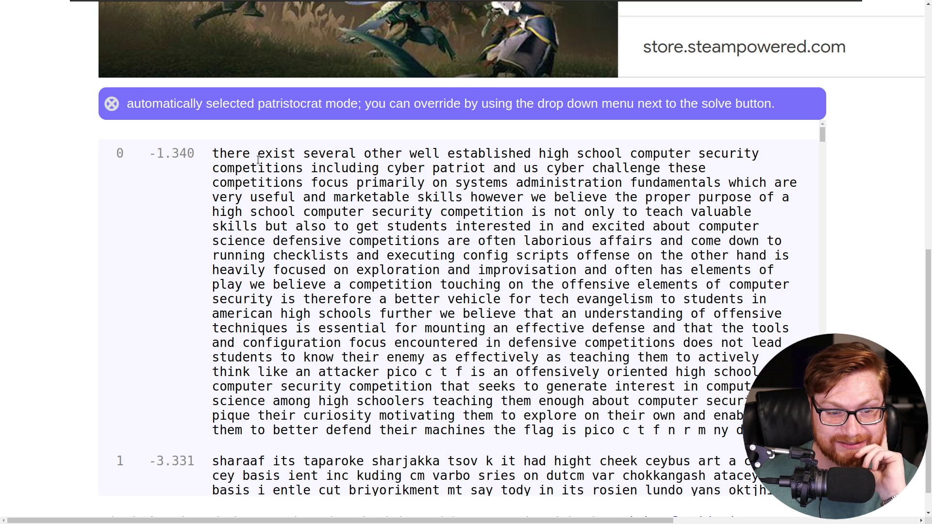
drag(259, 158, 691, 303)
click(691, 304)
Step: Copy the flag words 'pico c t f n r m ny due bf' from the top result
scroll(691, 304, down, 1)
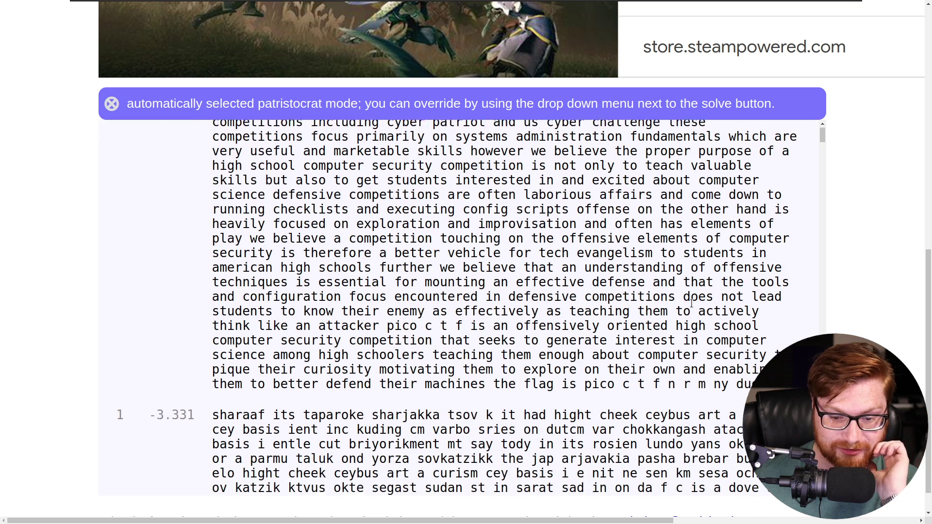
scroll(616, 377, down, 2)
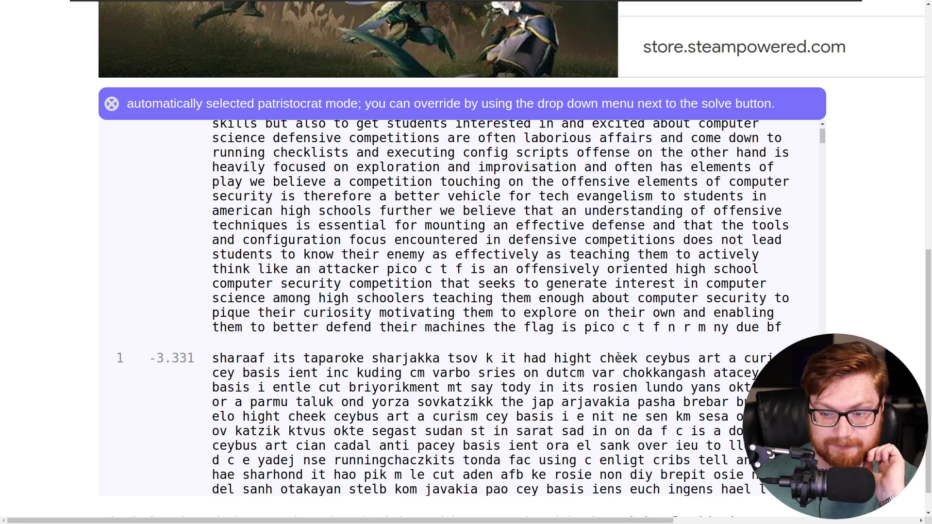
scroll(618, 353, down, 1)
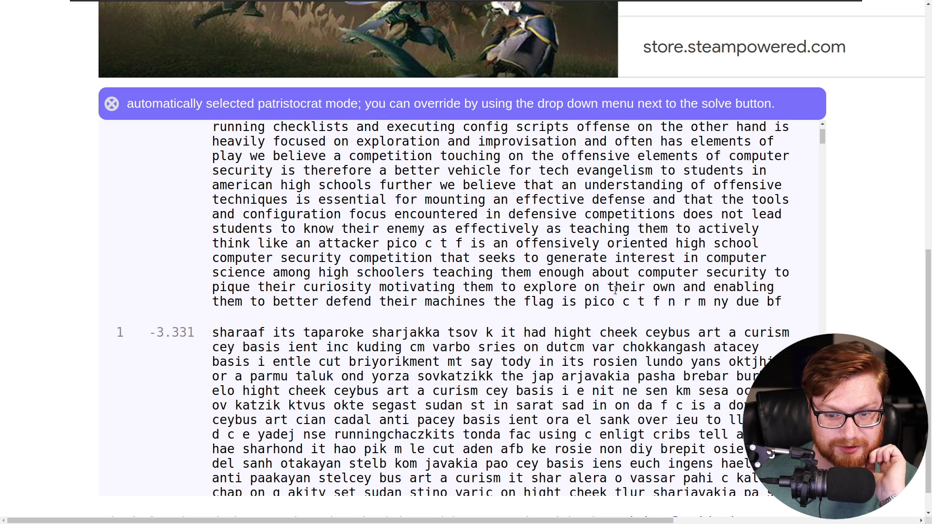
drag(582, 301, 781, 302)
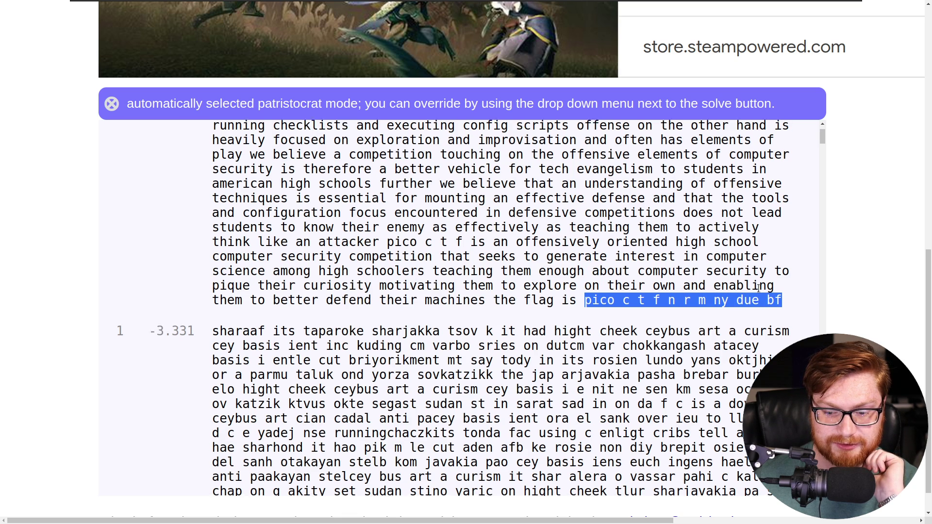
scroll(757, 291, down, 5)
scroll(757, 289, up, 4)
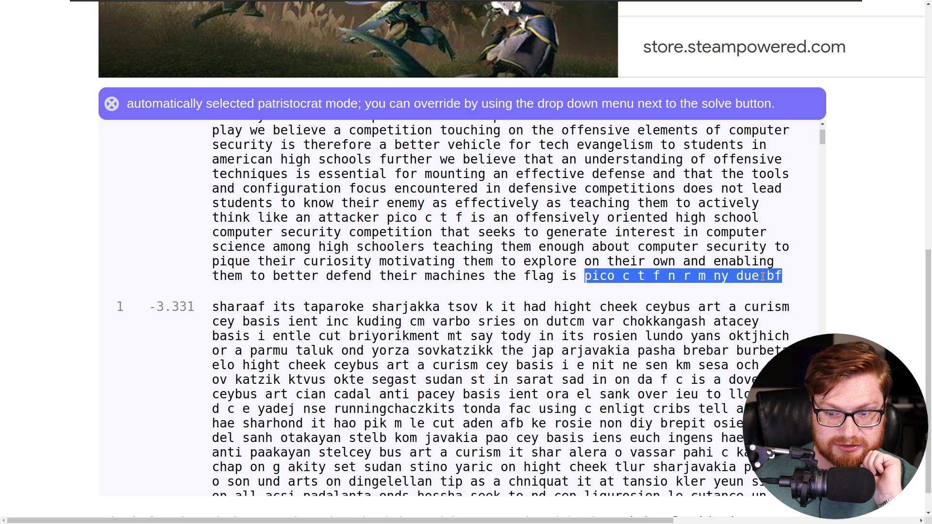
right_click(763, 277)
click(769, 291)
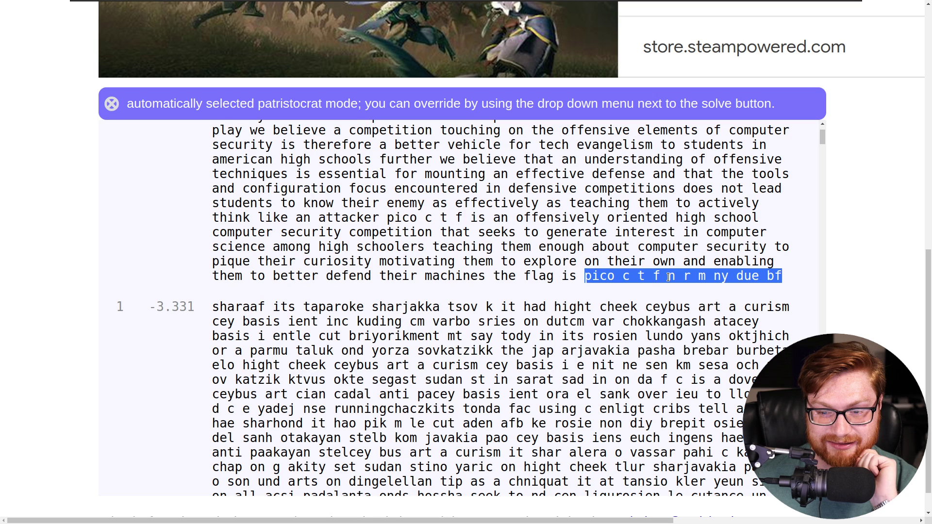
Step: Paste the quipqiup flag words on line 4 and fix them to picoCTF{n r m ny due bf}
key(alt+Tab)
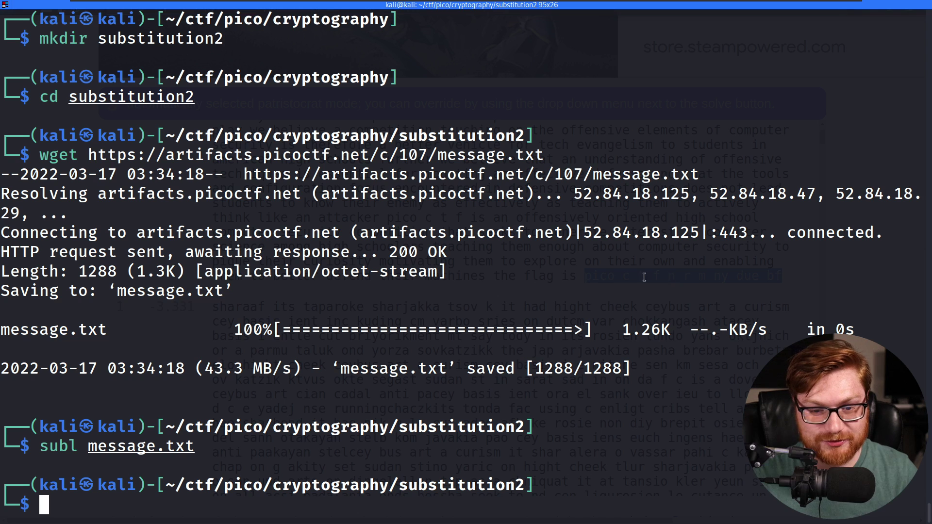
key(alt+Tab)
key(alt+Tab)
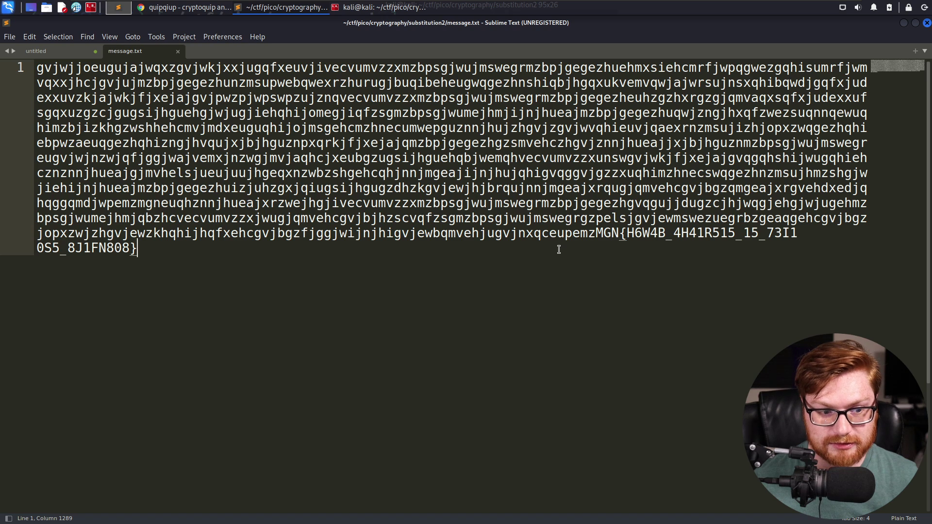
key(Return)
key(ctrl+v)
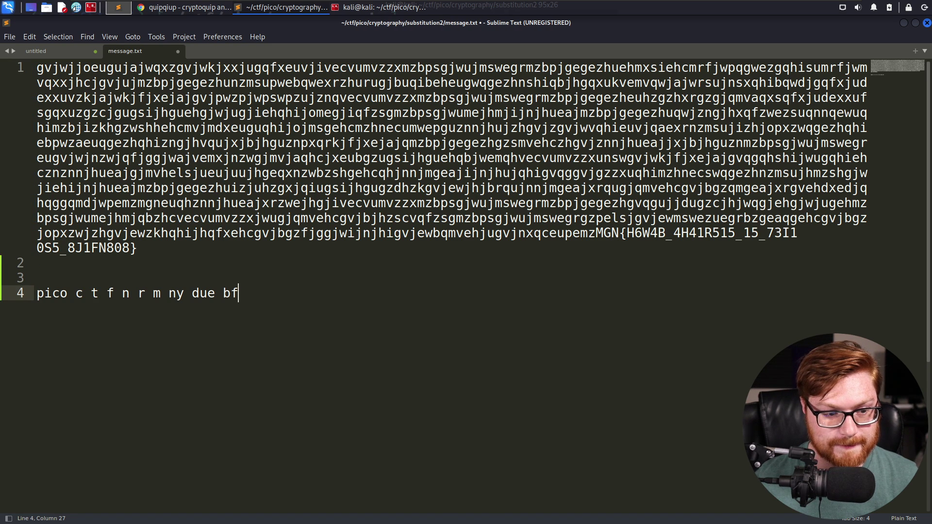
key(Home)
key(ctrl+Right)
key(shift+Right)
key(shift+Right)
key(shift+Right)
key(shift+Right)
key(shift+Right)
key(shift+Right)
key(shift+Right)
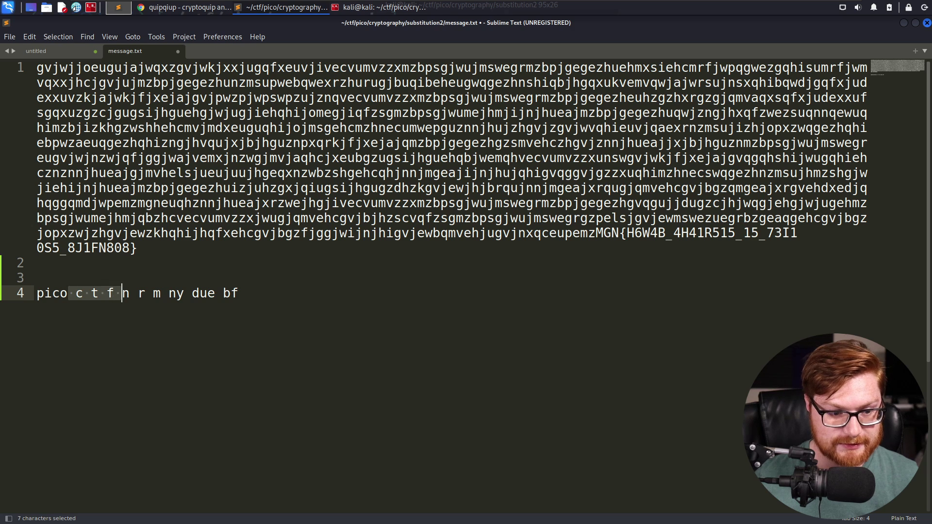
text(CTF{)
key(End)
text(})
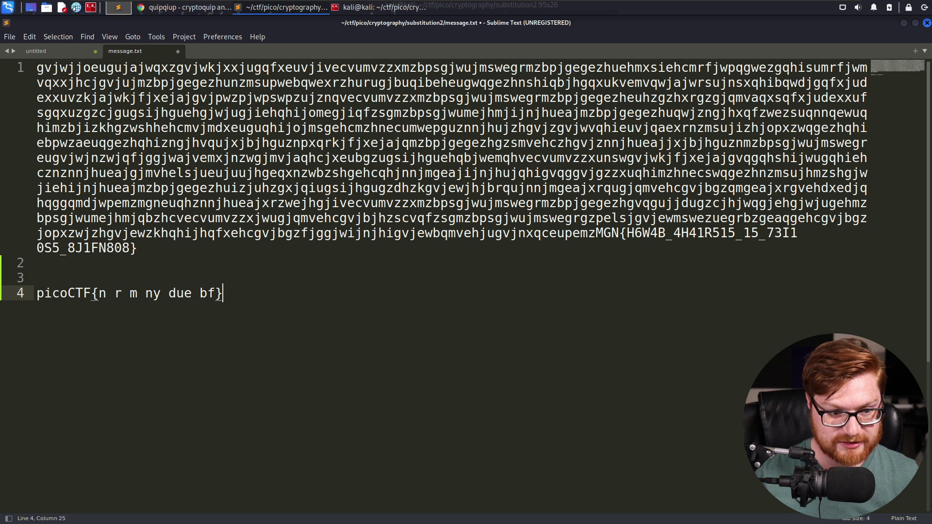
Step: Copy the ciphertext flag body after MGN{ onto empty line 3
click(626, 233)
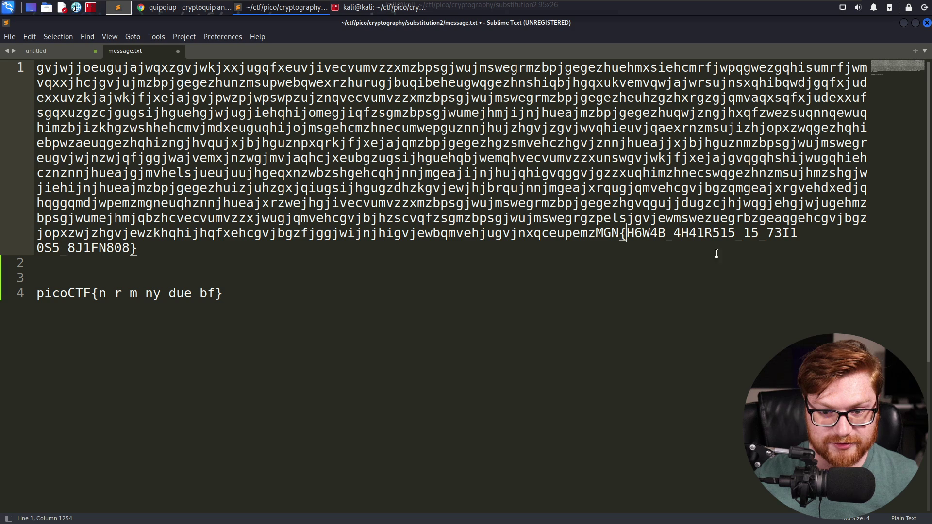
key(shift+End)
key(ctrl+shift+Right)
key(ctrl+c)
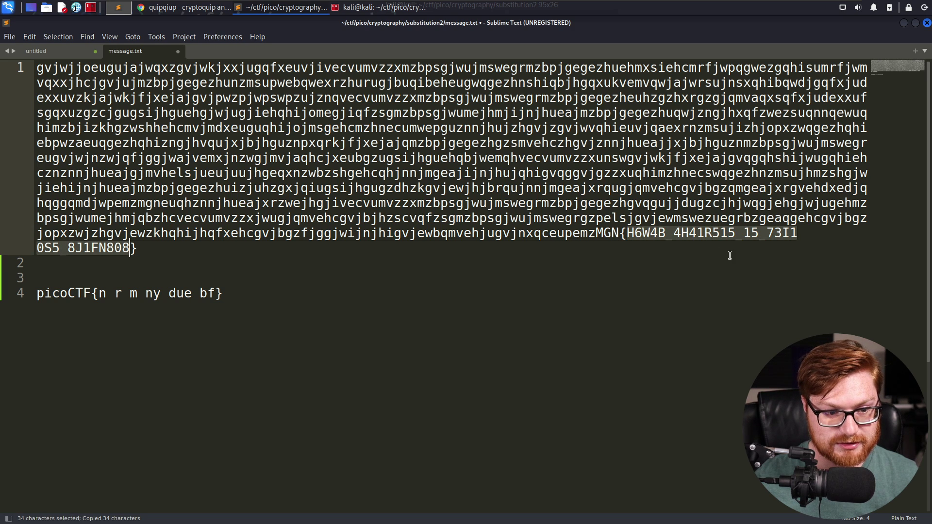
click(243, 272)
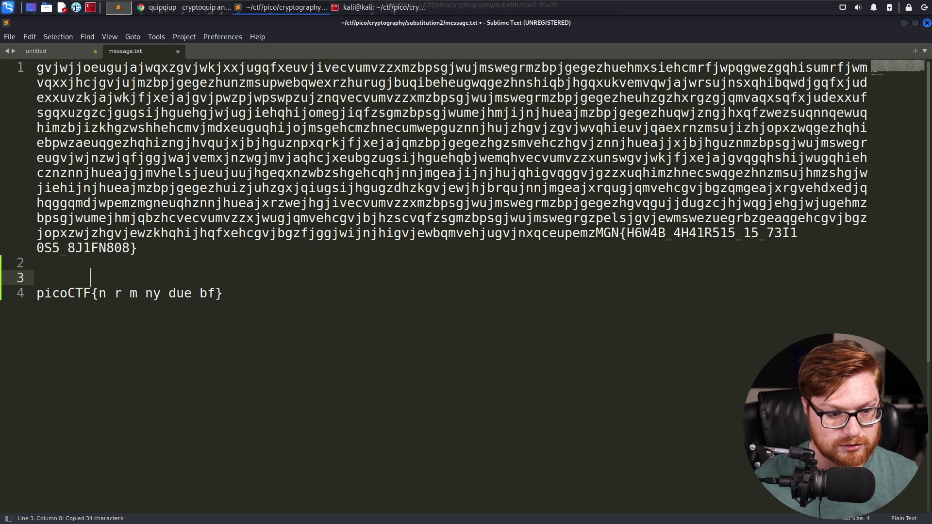
key(ctrl+v)
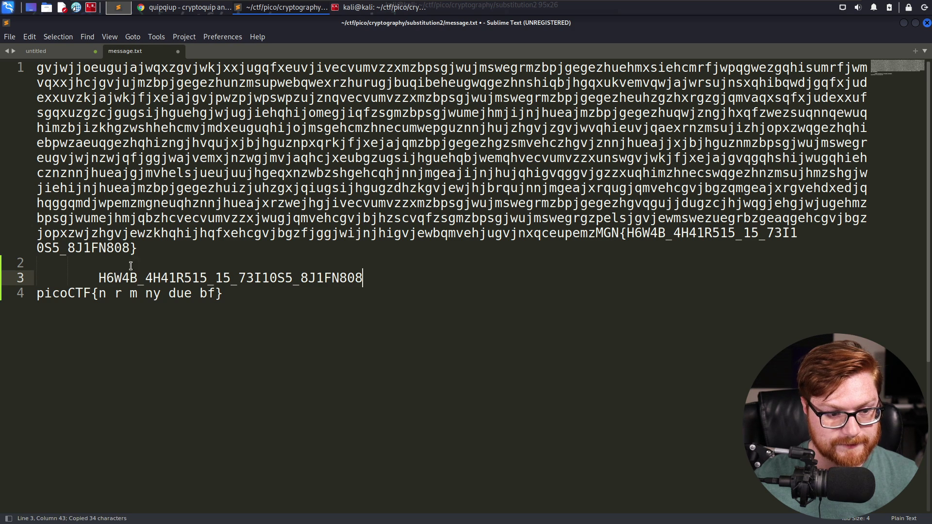
Step: Hand-decode the first letters (H→n, W→r, B→m, H→n, R→y) to get n6r4m_4n41y515
click(107, 278)
key(BackSpace)
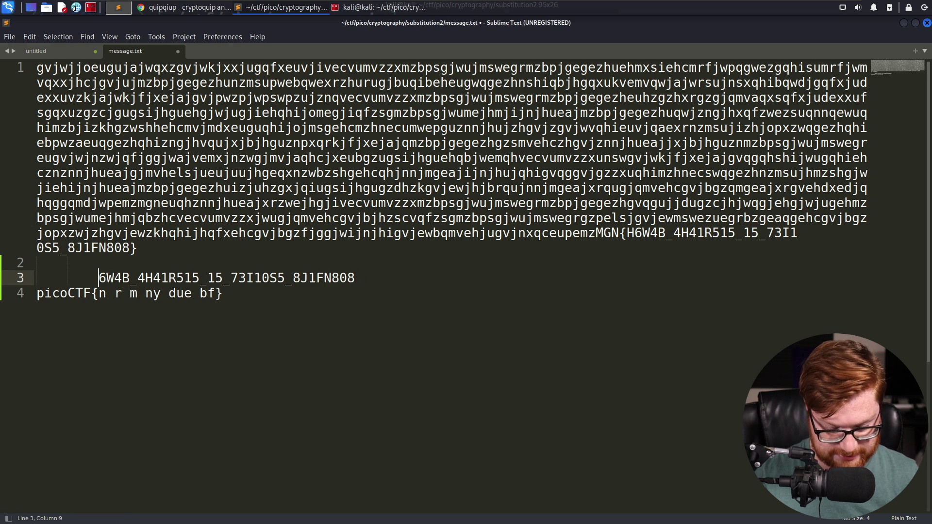
text(n)
key(Right)
key(Delete)
text(r)
key(Right)
key(Right)
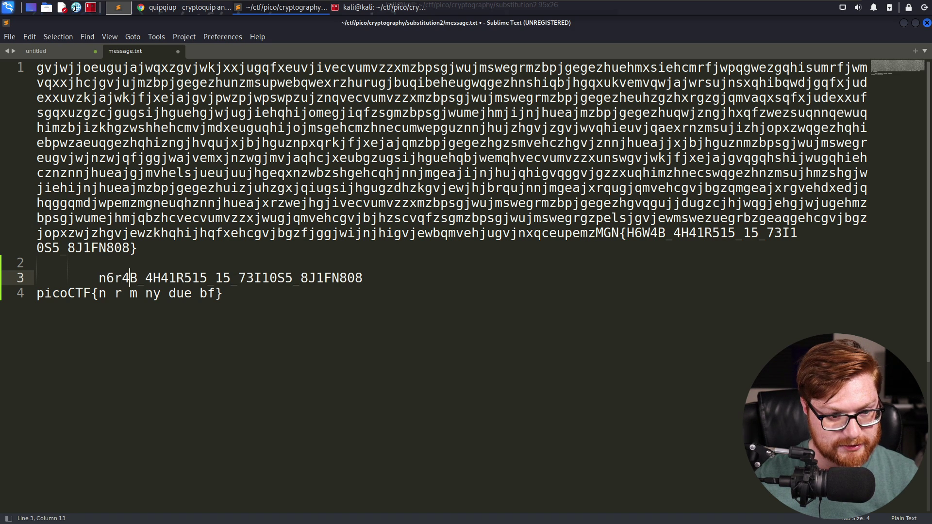
key(BackSpace)
text(m)
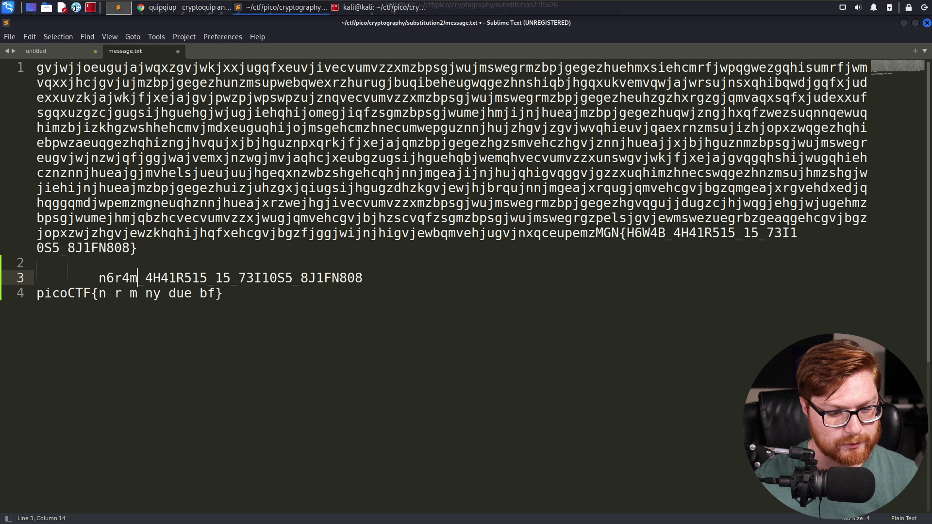
key(Right)
key(Right)
key(Right)
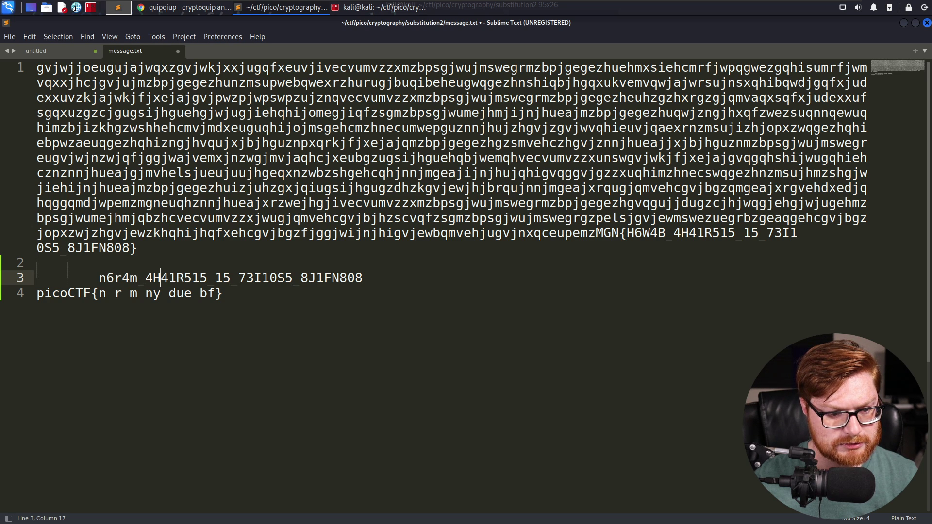
key(BackSpace)
text(n)
key(Right)
key(Right)
key(Right)
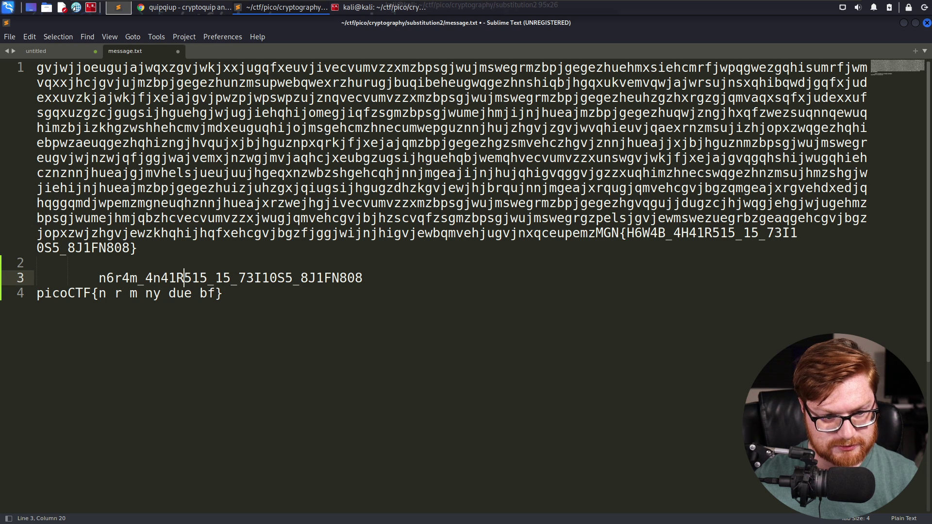
key(BackSpace)
text(y)
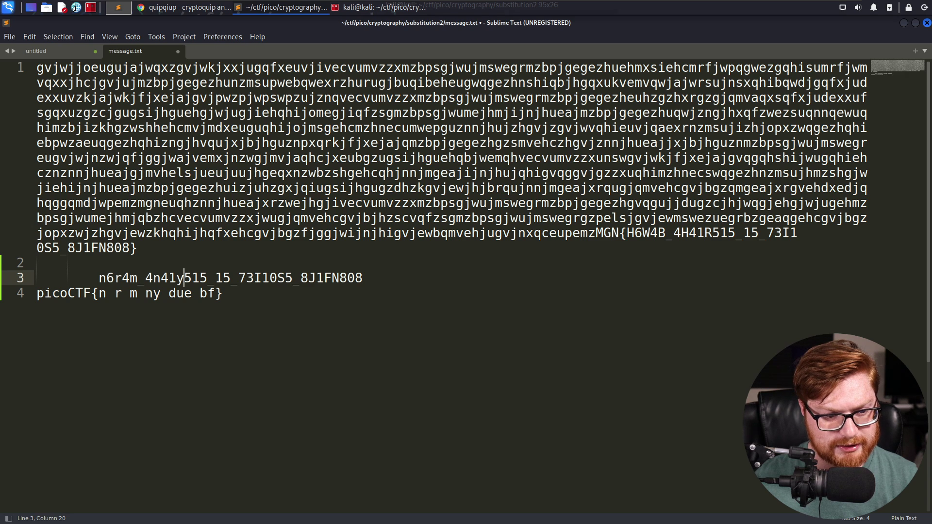
Step: Replace I with d and S with u, giving 73d10u5 in the flag body
double_click(170, 277)
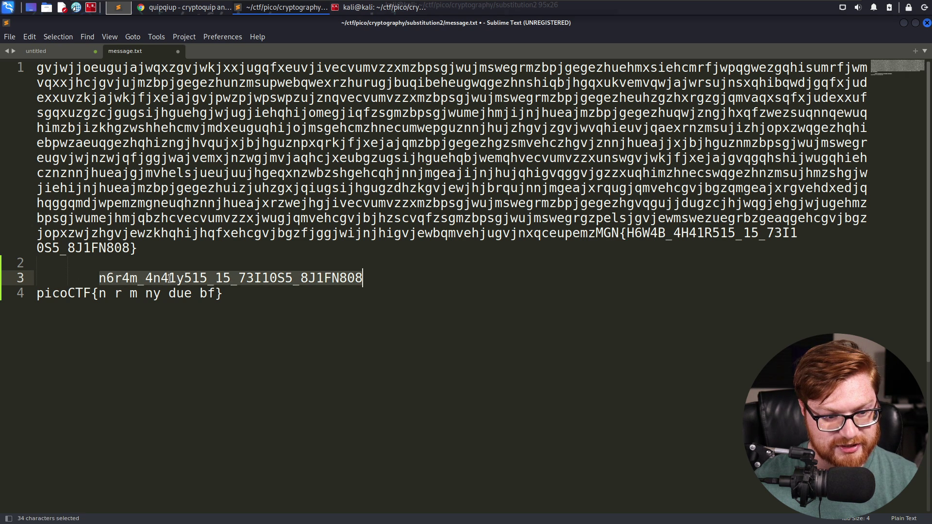
click(169, 278)
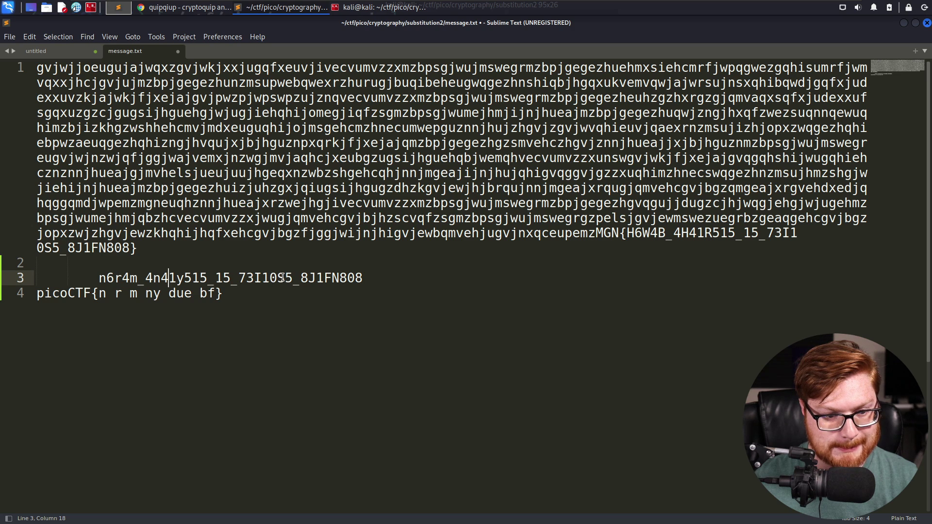
click(261, 278)
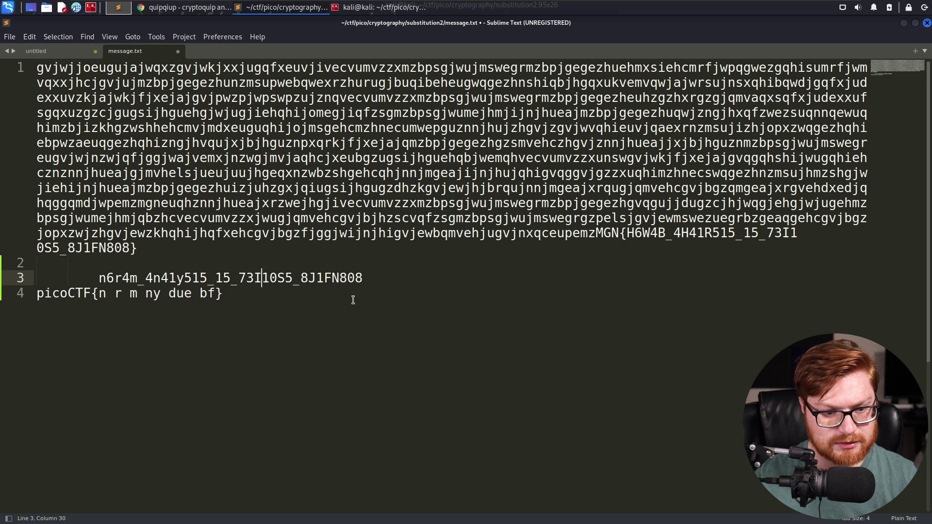
key(BackSpace)
text(d)
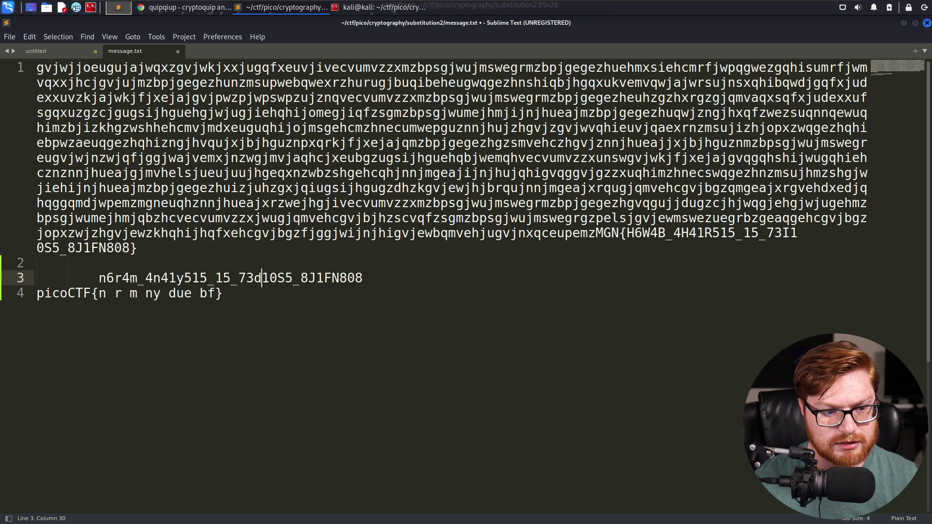
key(Right)
key(Right)
key(Right)
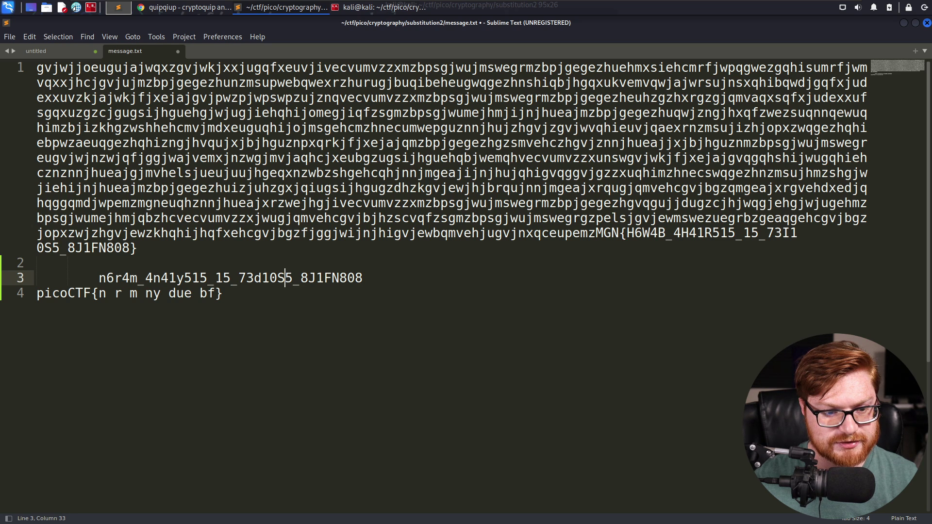
key(BackSpace)
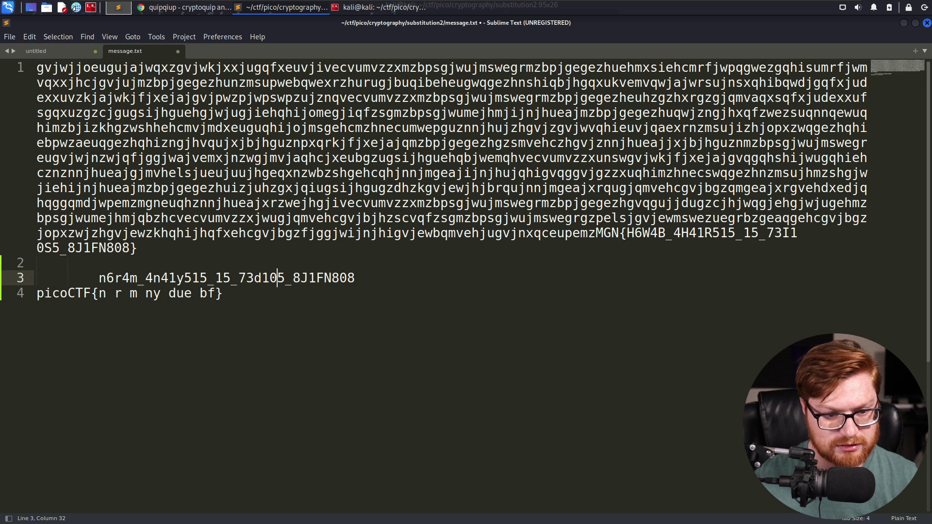
text(u)
Step: Fix the remaining letters so the body ends in 8e1bf808
key(Right)
key(Right)
key(Right)
key(Right)
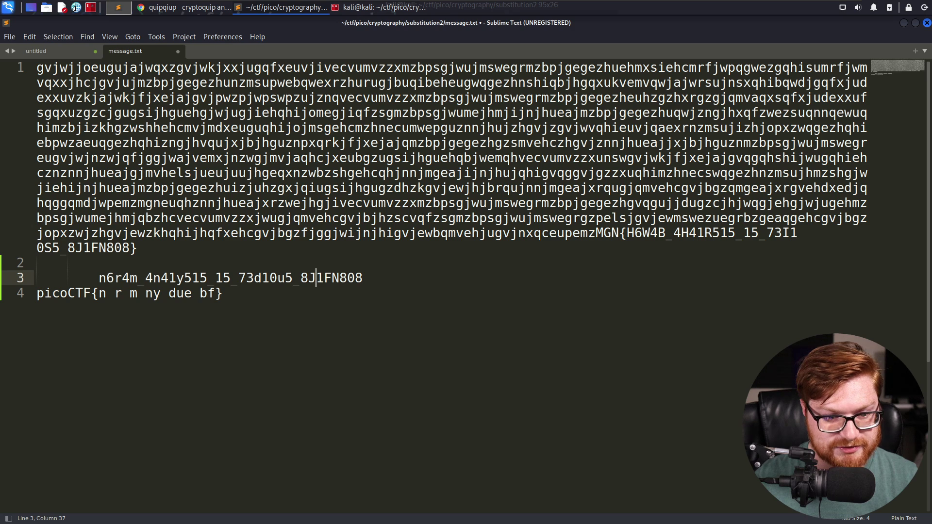
key(BackSpace)
text(b)
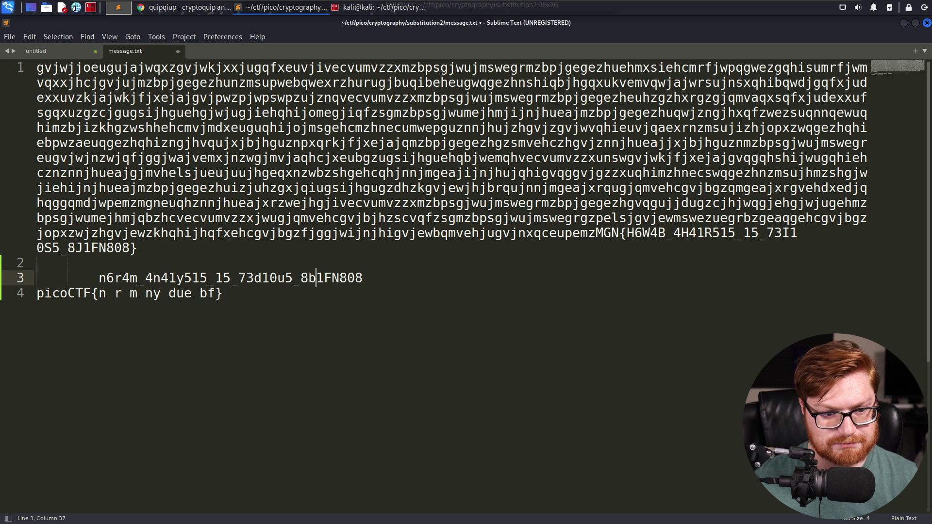
key(Right)
key(Right)
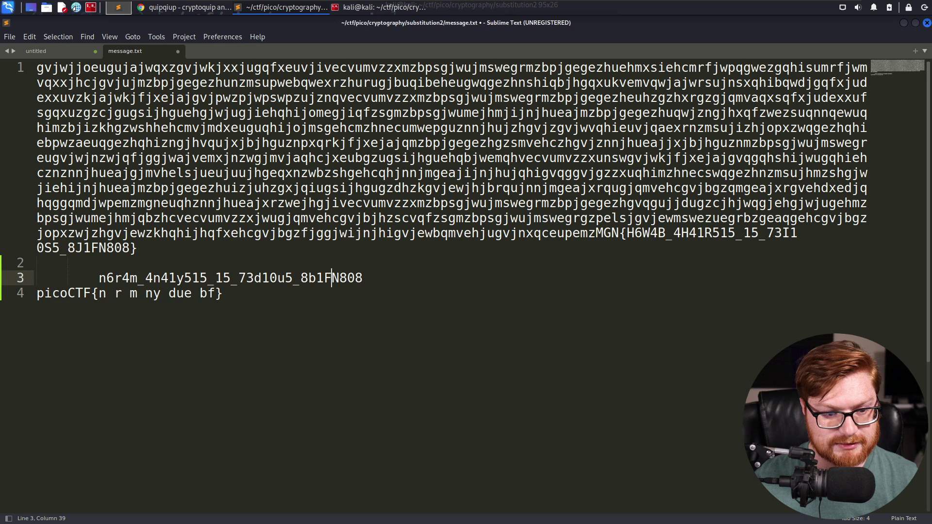
key(Left)
key(Left)
key(BackSpace)
text(e)
key(Right)
key(Right)
key(BackSpace)
text(b)
key(shift+Right)
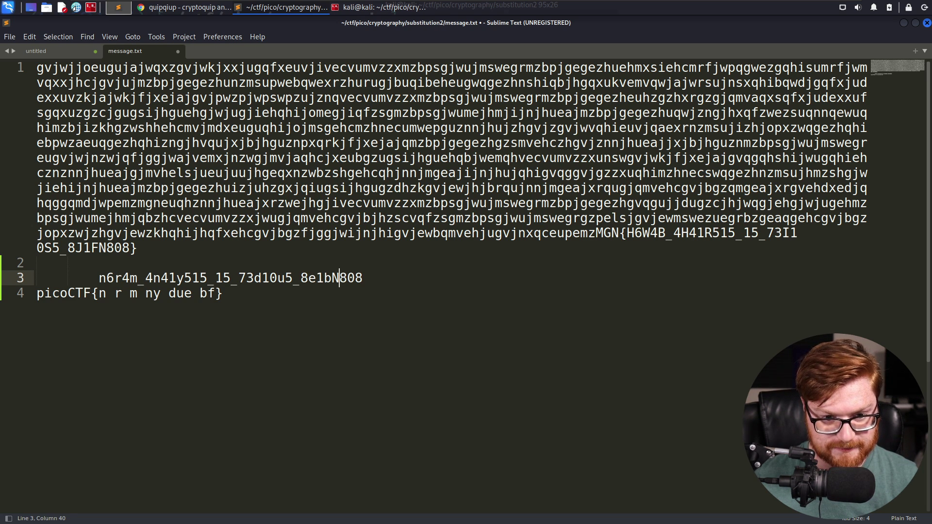
text(f)
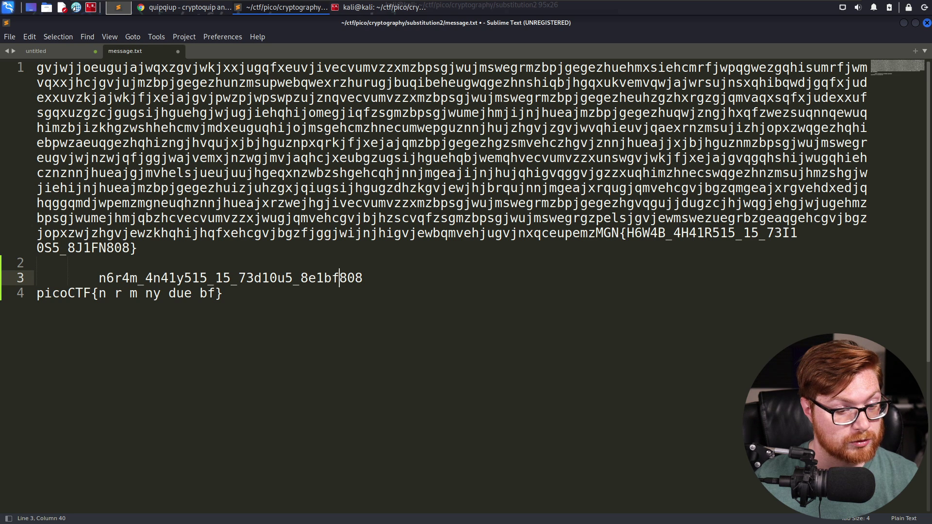
Step: Wrap the decoded flag body on line 3 in curly braces
key(Home)
text({)
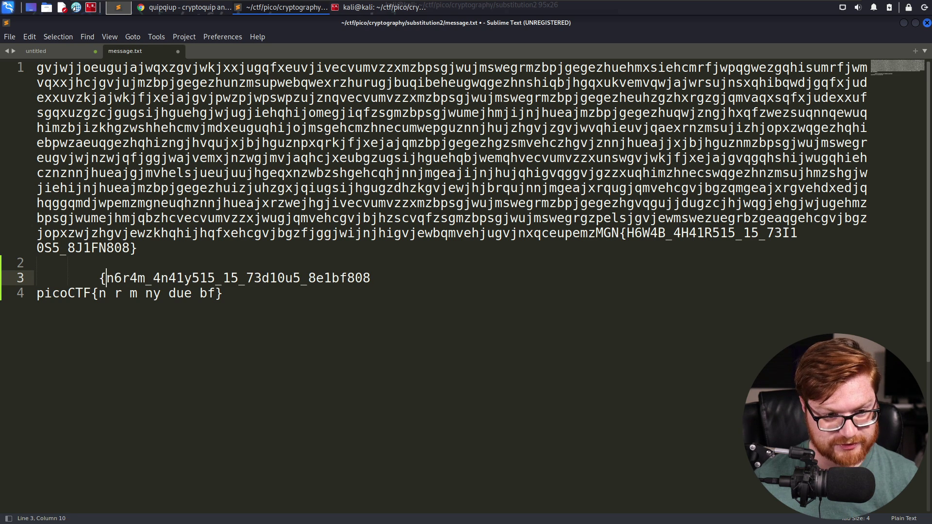
key(End)
text(})
Step: Copy picoCTF from line 4 and paste it in front of line 3's brace
key(Home)
key(Down)
key(Left)
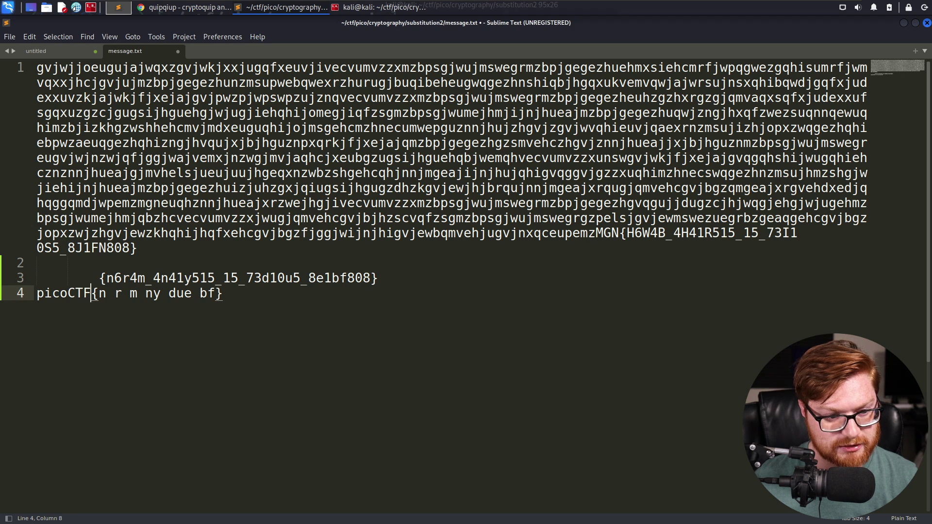
key(shift+Home)
key(ctrl+c)
key(Up)
click(371, 277)
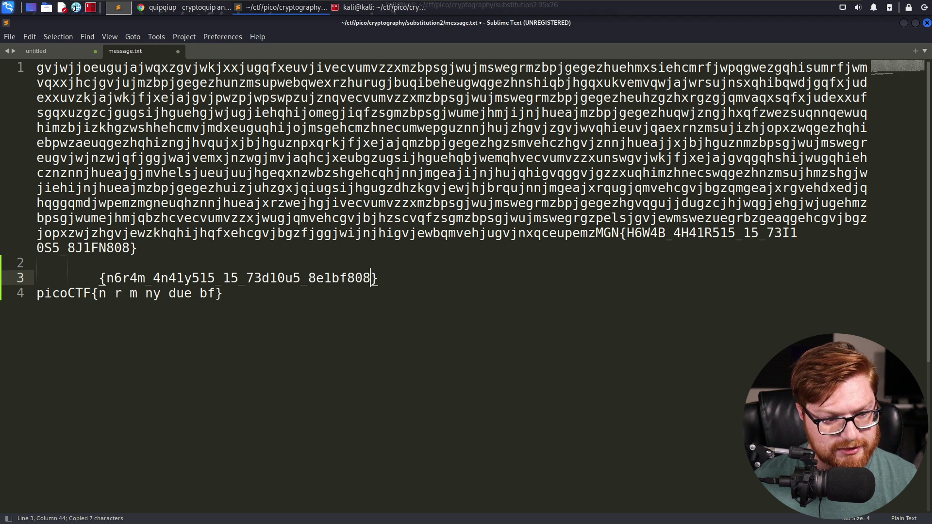
key(shift+Home)
key(ctrl+v)
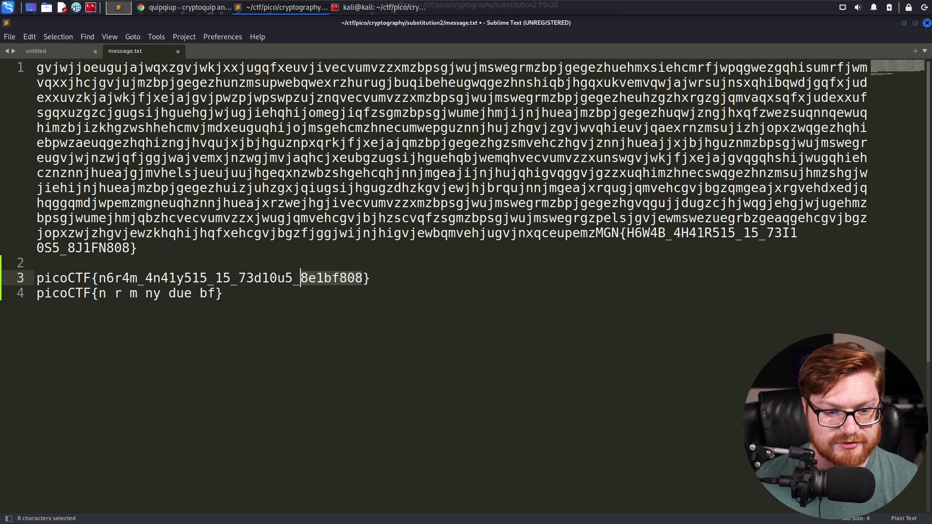
key(End)
key(shift+Home)
text(cv)
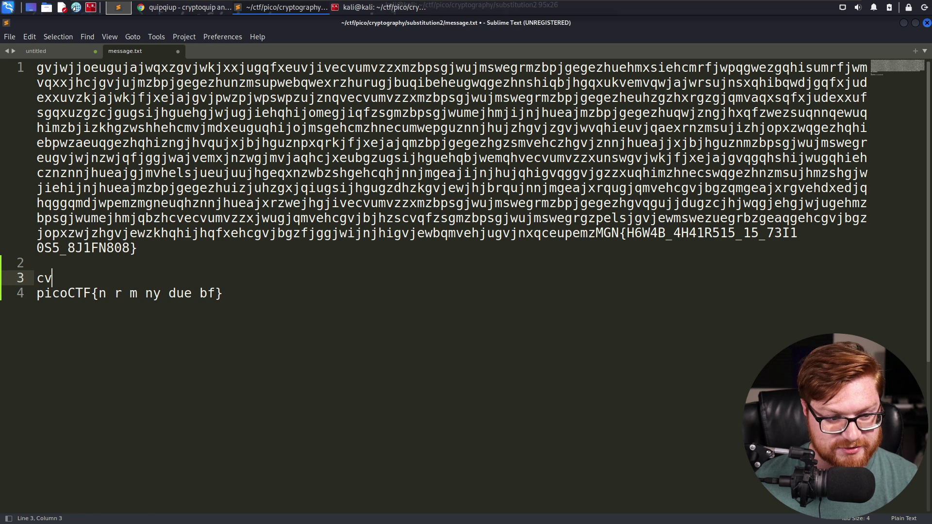
key(ctrl+z)
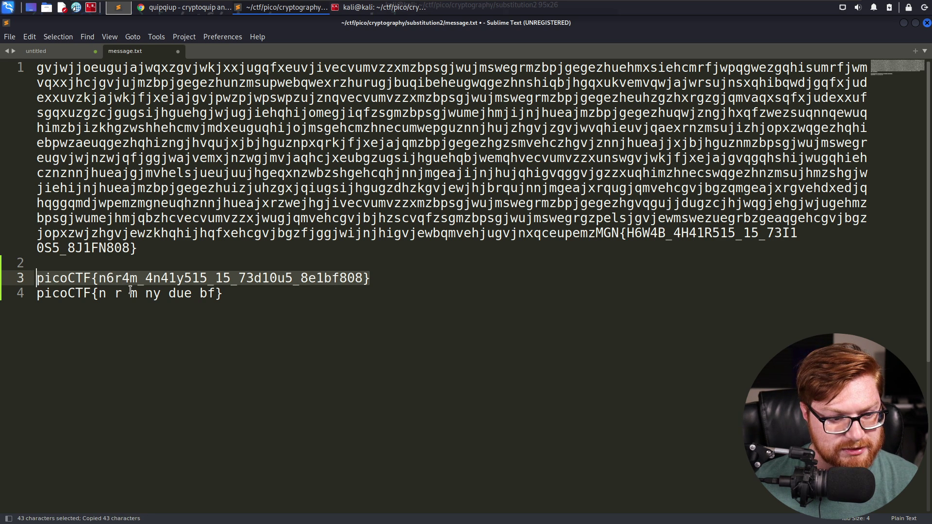
Step: Paste the decoded flag into substitution2's flag field on picoCTF and submit it
key(alt+Tab)
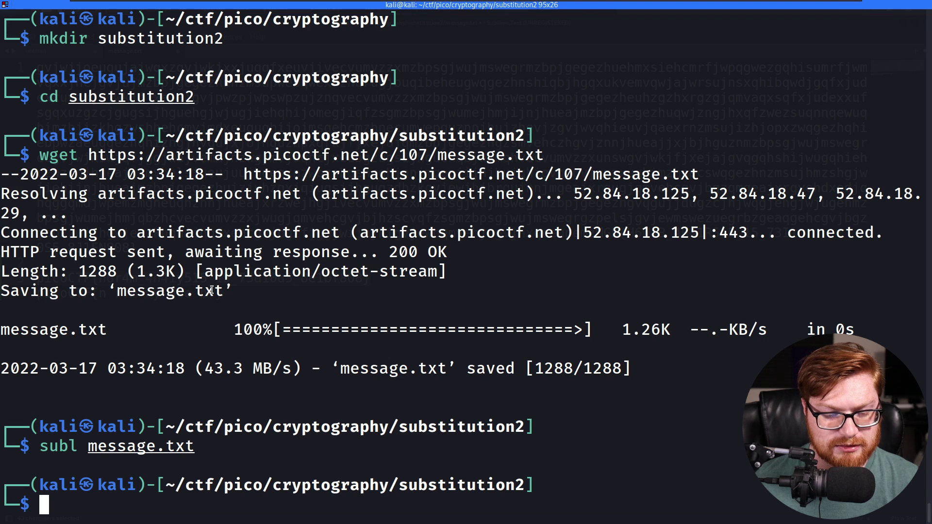
key(alt+Tab)
key(alt+Tab)
key(ctrl+Tab)
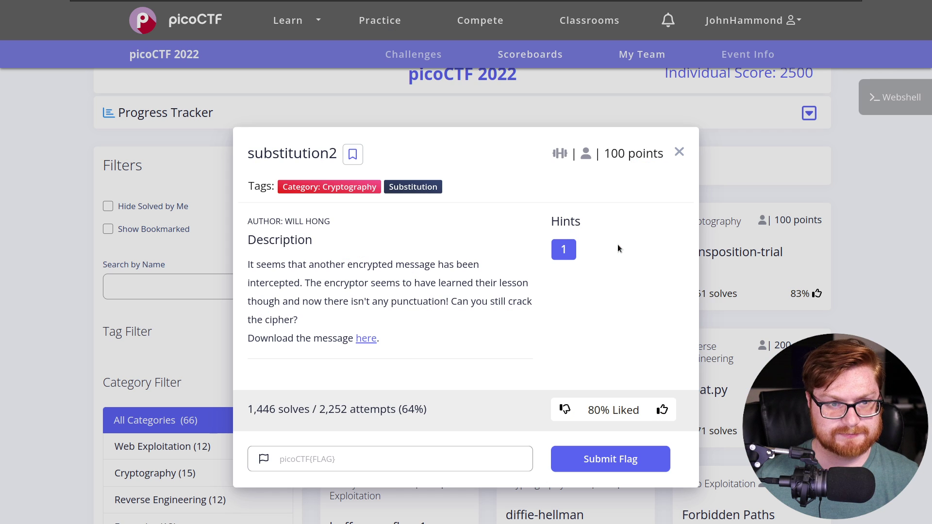
click(380, 454)
key(ctrl+v)
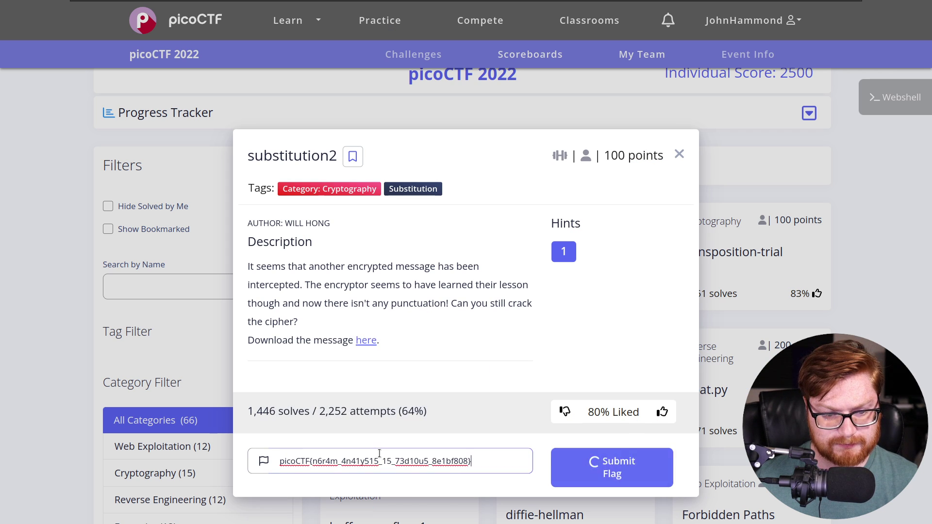
key(Return)
Step: Review the flag line in message.txt, then return to the picoCTF challenges page
key(alt+Tab)
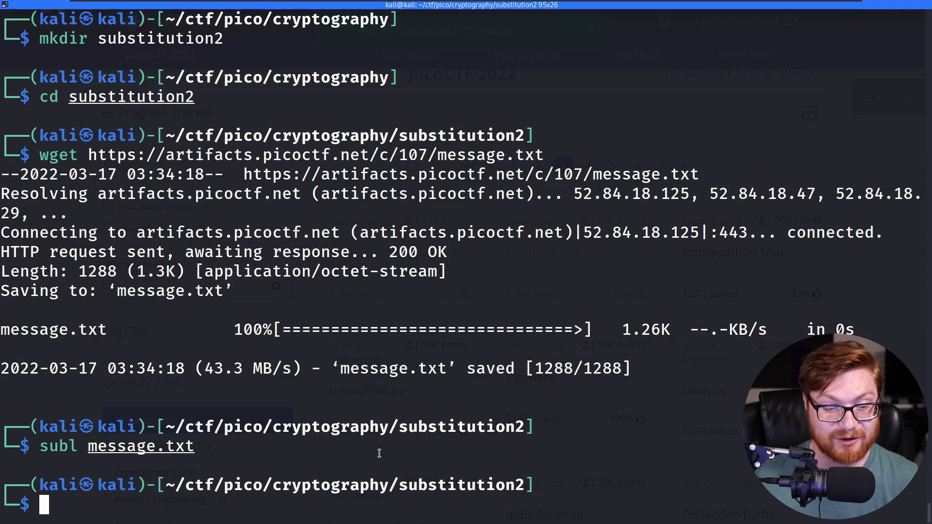
key(alt+Tab)
click(178, 308)
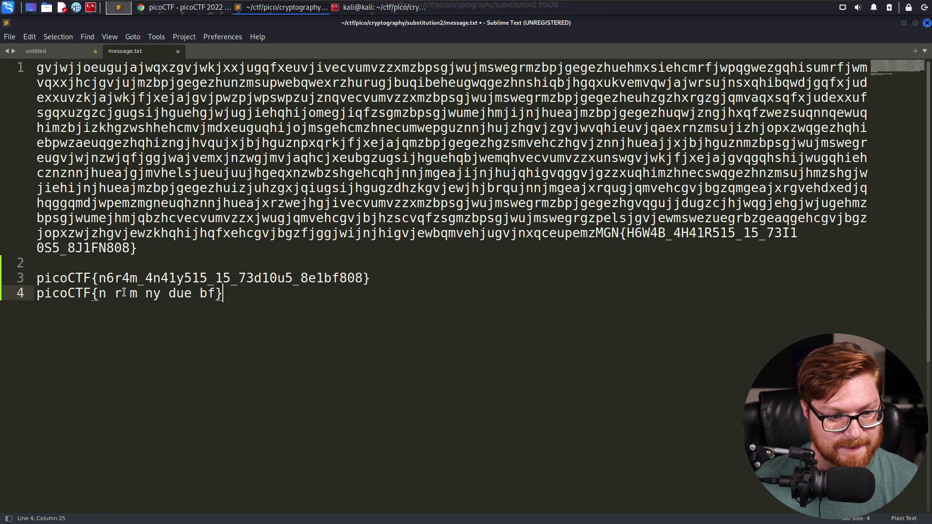
drag(101, 280, 131, 281)
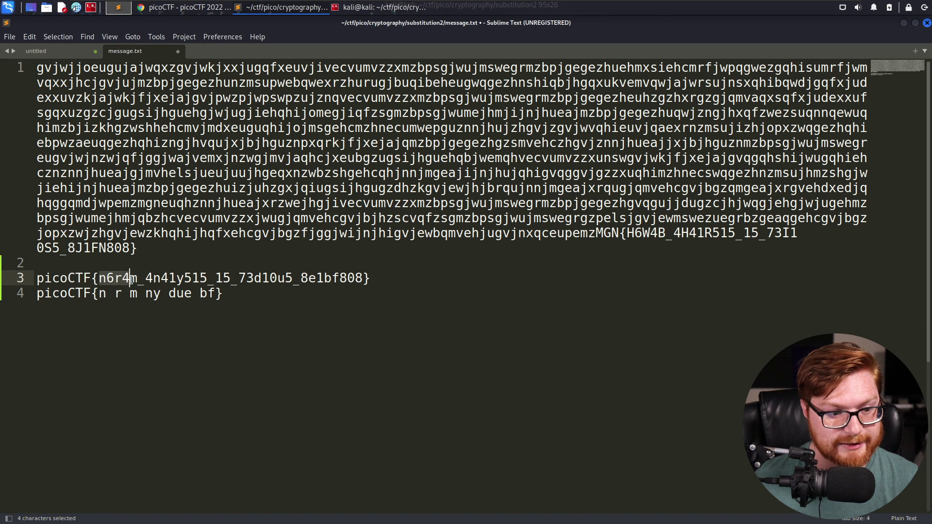
click(138, 282)
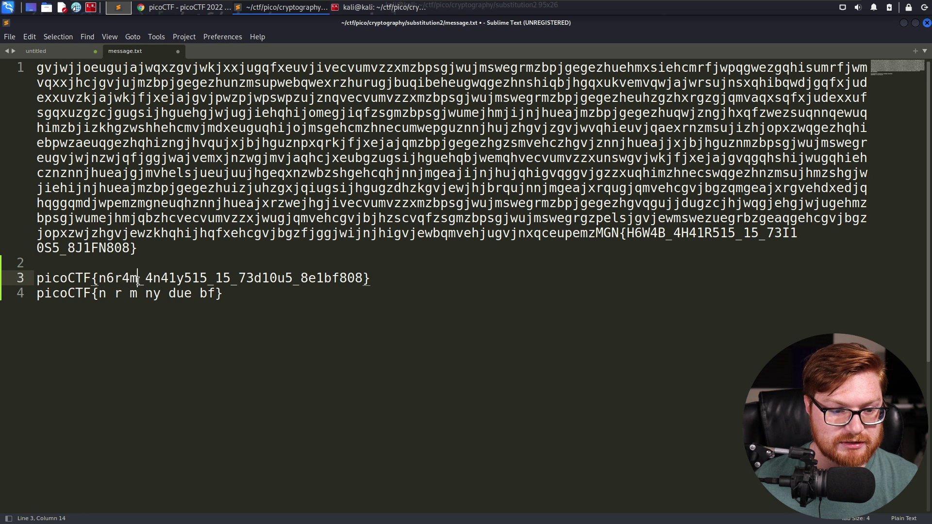
key(alt+Tab)
key(alt+Tab)
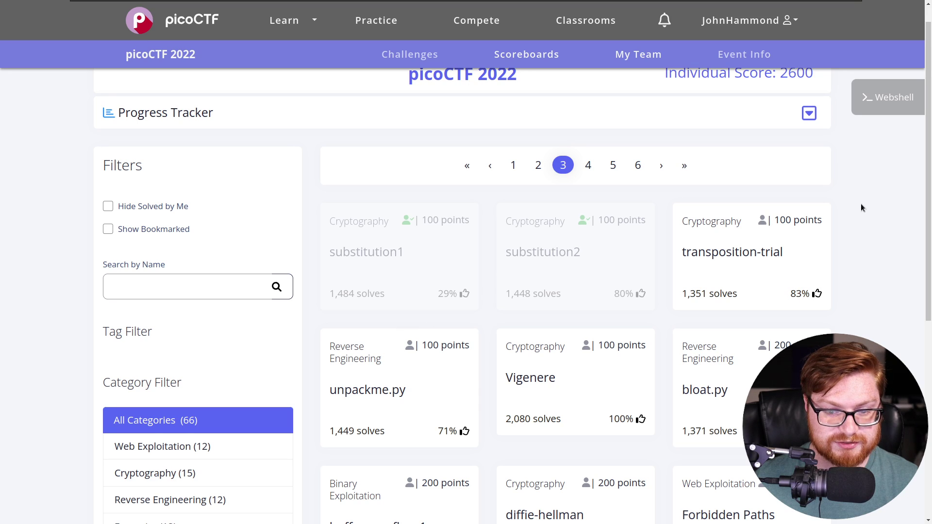
Step: Reopen the substitution2 card, then scroll quipqiup's decrypted results down to the garbled flag line
click(562, 262)
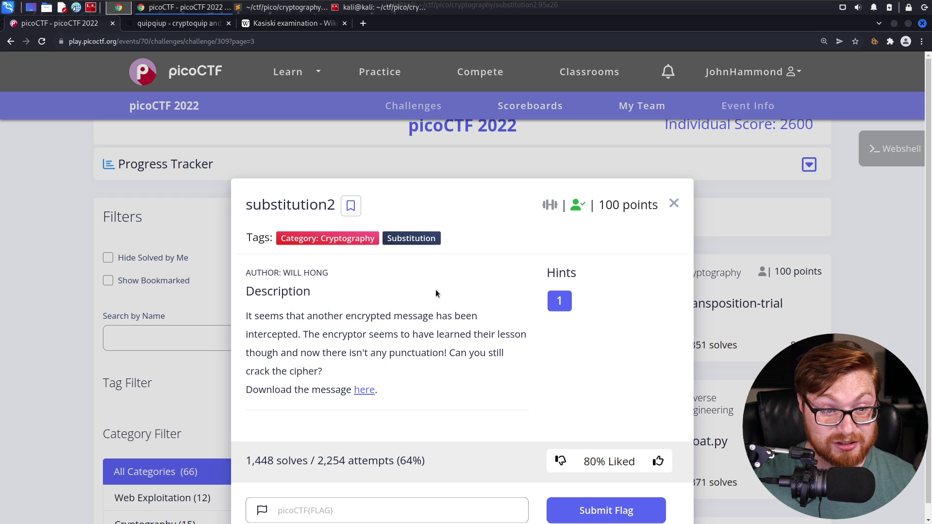
click(159, 24)
click(849, 309)
scroll(848, 308, up, 10)
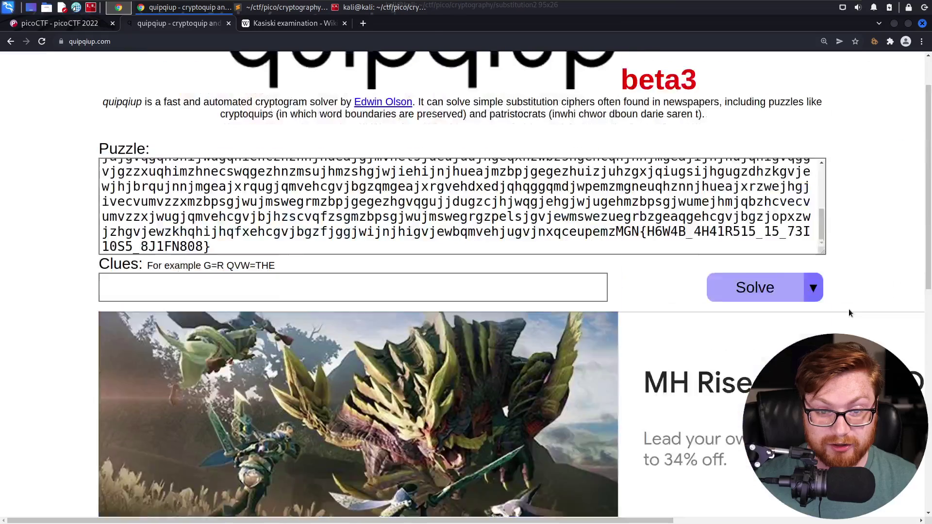
scroll(856, 269, down, 1)
scroll(856, 266, down, 10)
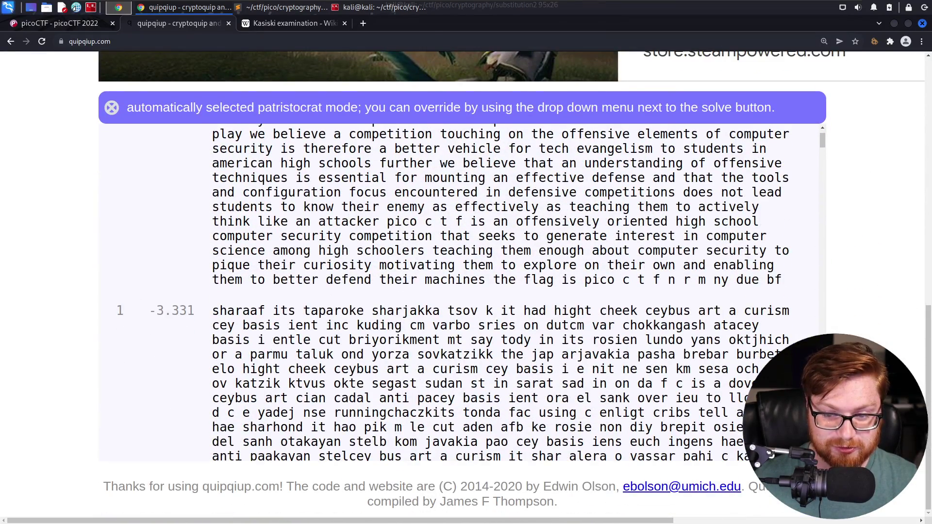
Step: Search Google in a new tab for 'python kasiski test frequency analysis'
key(ctrl+t)
text(pi)
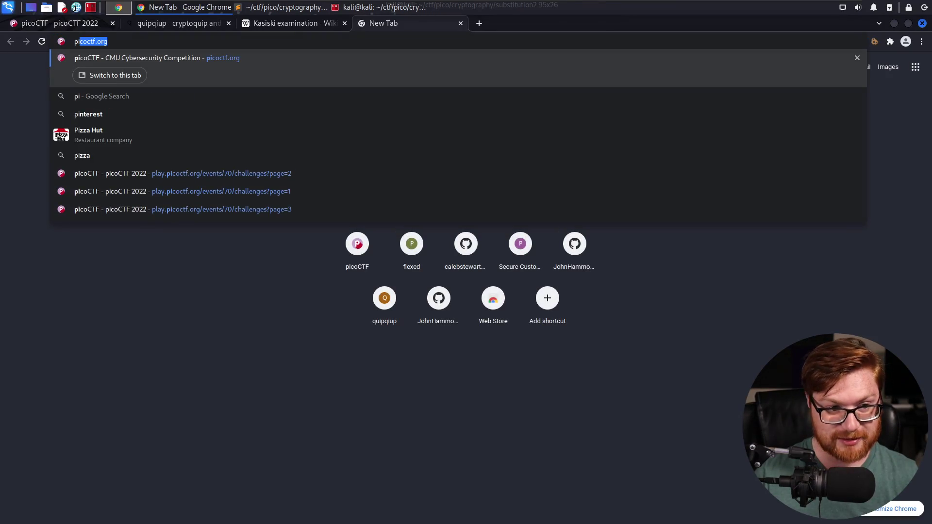
text(ython)
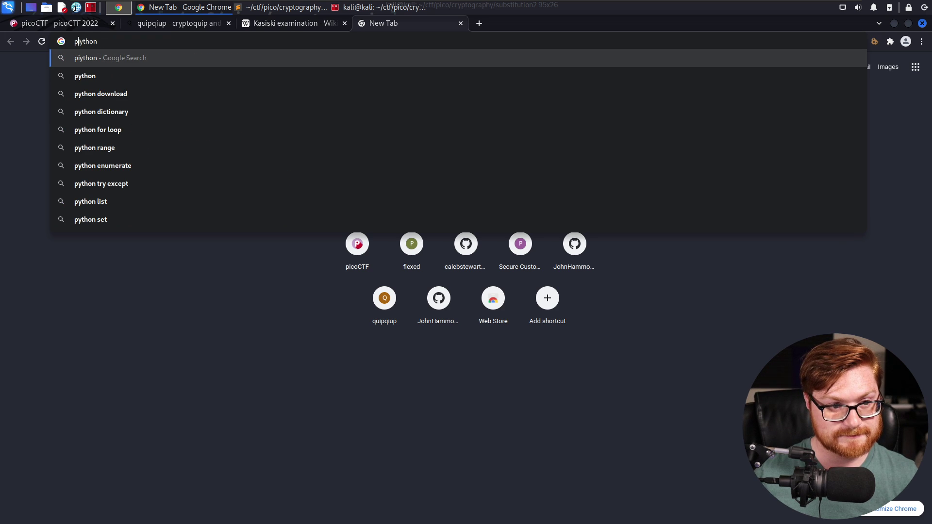
key(Left)
key(Left)
key(Left)
key(Left)
key(Left)
key(BackSpace)
key(End)
text(kasis)
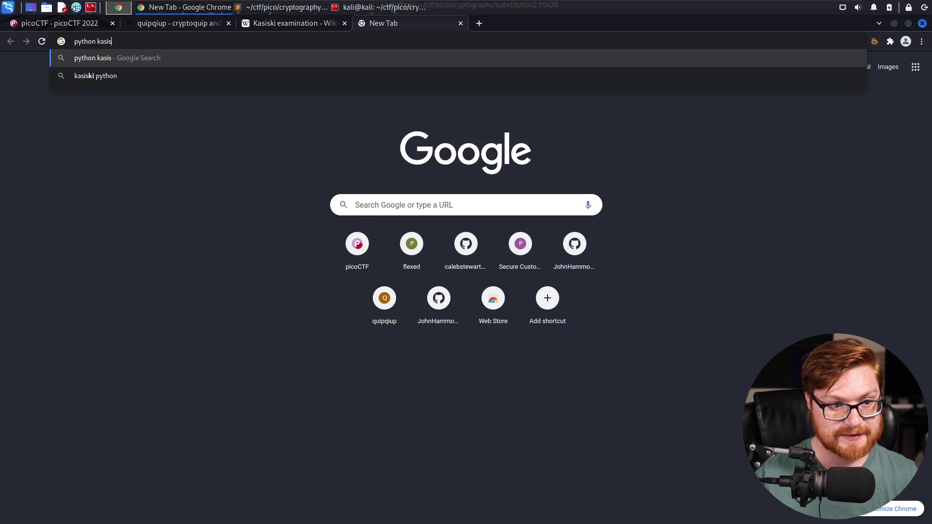
text(ki test f)
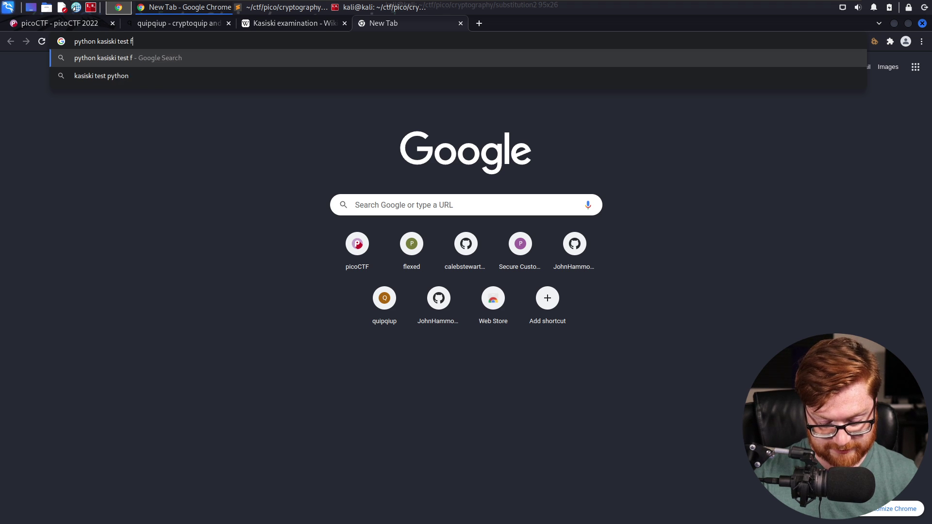
text(requency ana)
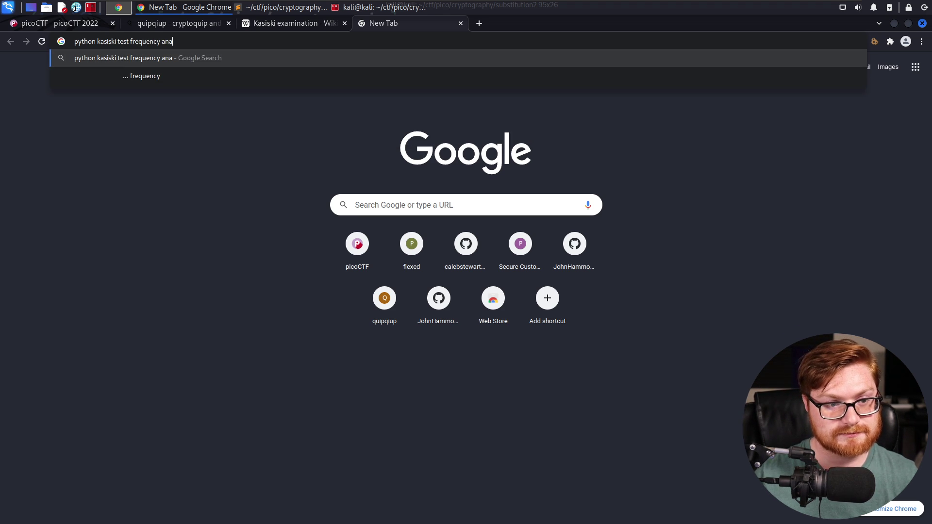
text(lysis)
key(Return)
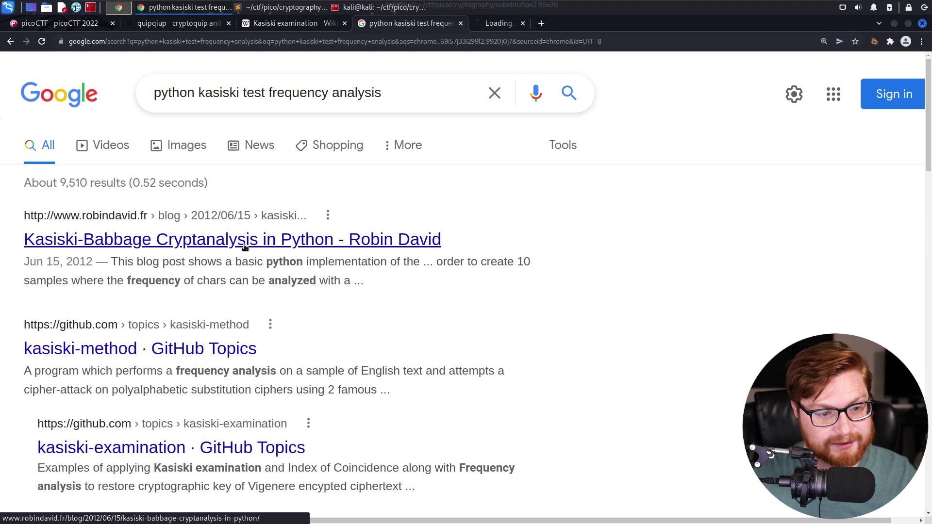
Step: Open Kasiski results in background tabs and view the Kasiski-Babbage blog post full screen, enlarged
scroll(307, 304, down, 1)
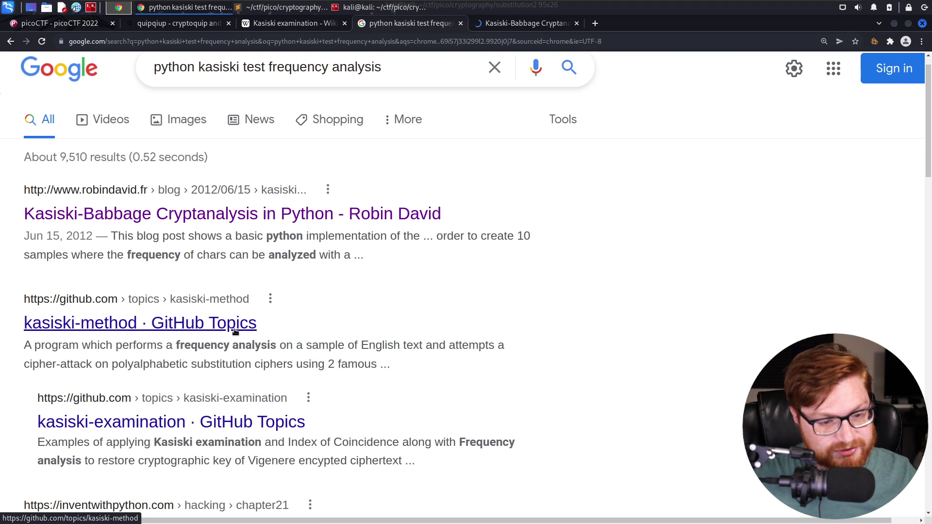
middle_click(235, 331)
scroll(619, 330, down, 5)
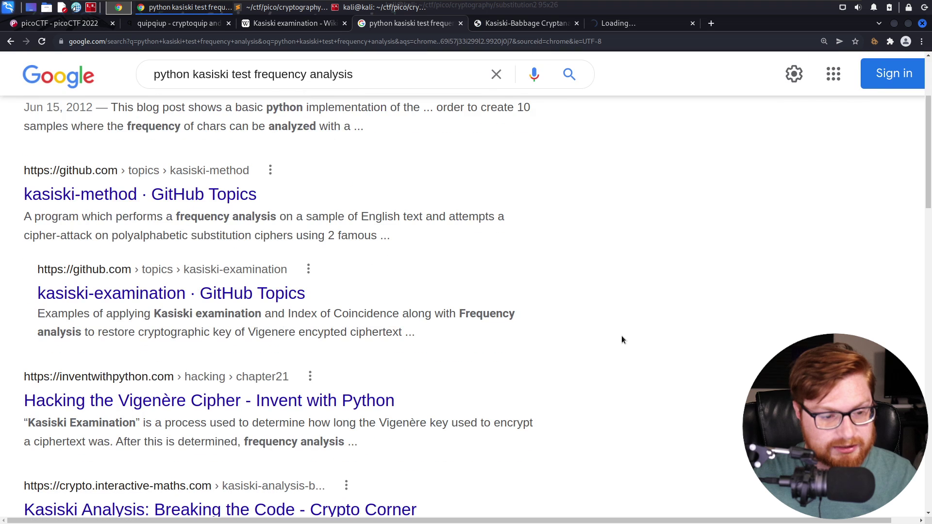
middle_click(292, 383)
scroll(598, 288, down, 4)
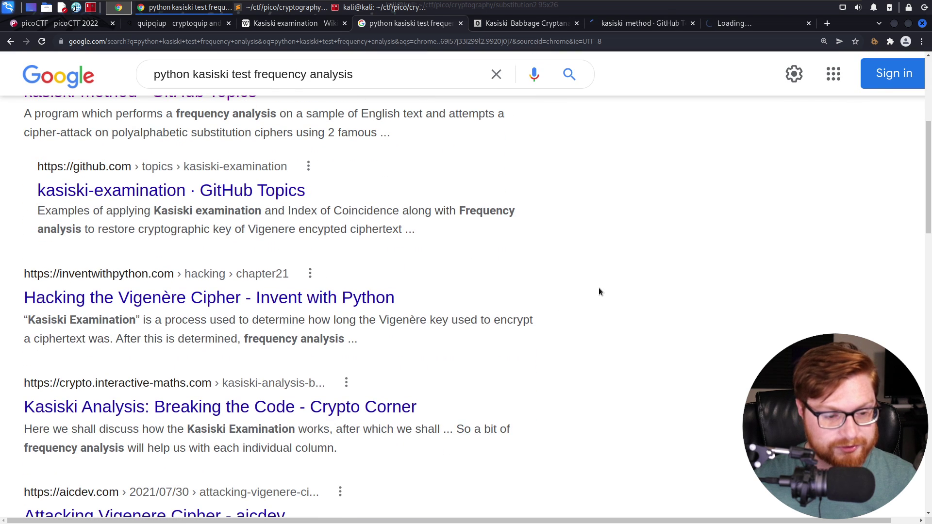
key(ctrl+Tab)
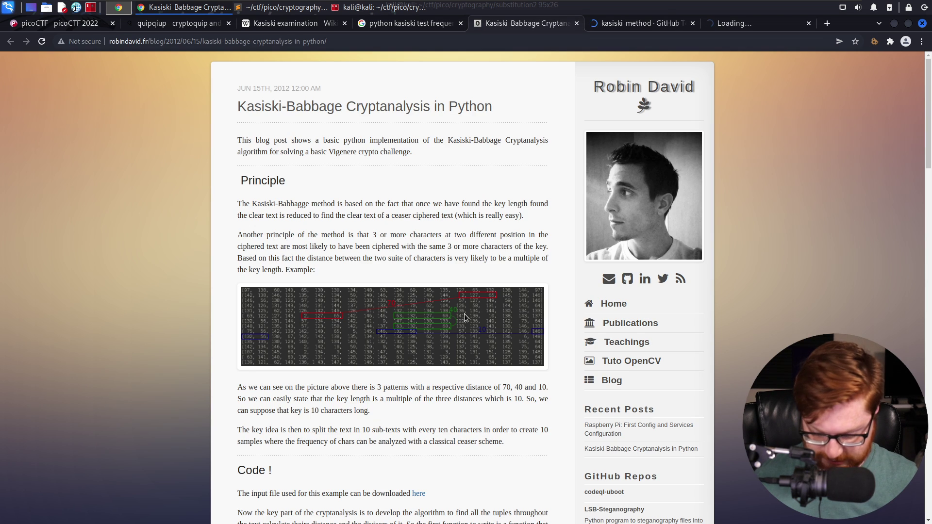
key(F11)
key(ctrl+plus)
key(ctrl+plus)
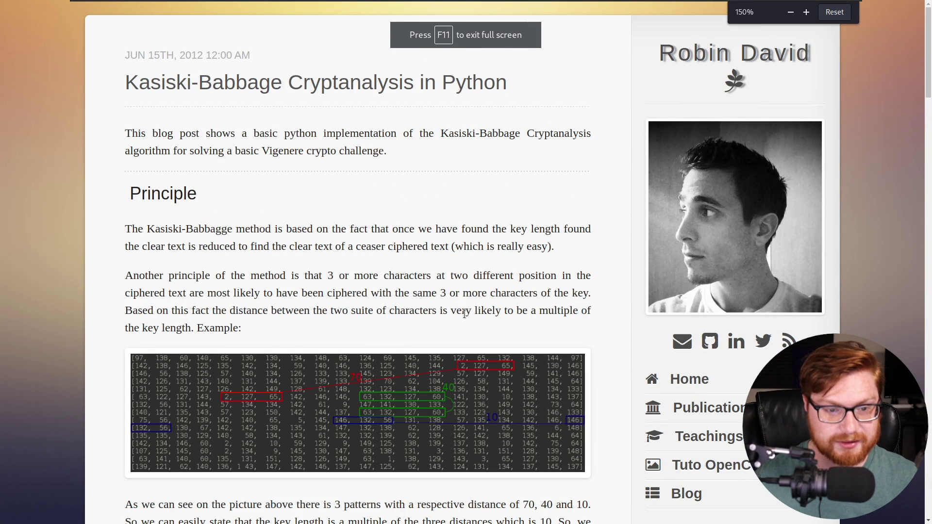
Step: Skim the Kasiski-Babbage blog post's Python code blocks, then return to the top
scroll(465, 313, down, 2)
scroll(279, 81, up, 1)
drag(251, 99, 298, 99)
click(394, 100)
scroll(402, 103, down, 1)
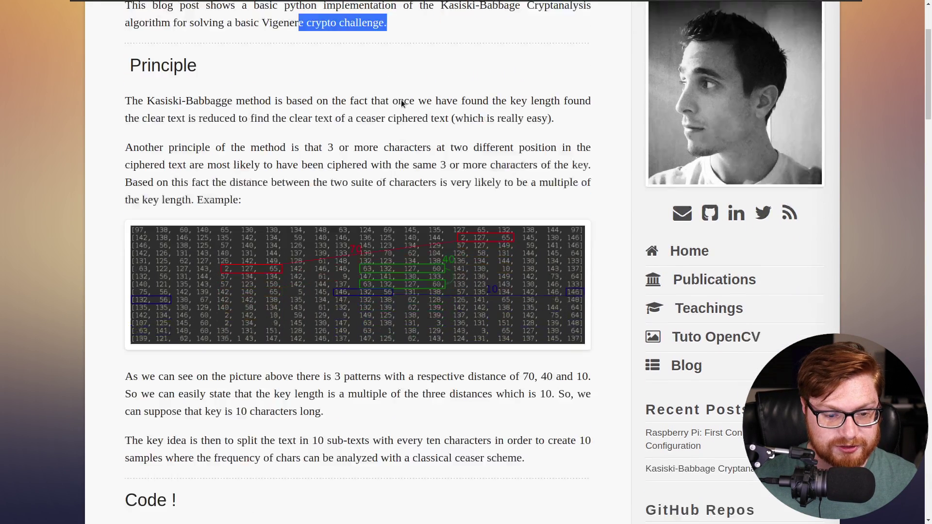
scroll(401, 104, down, 4)
scroll(365, 176, down, 2)
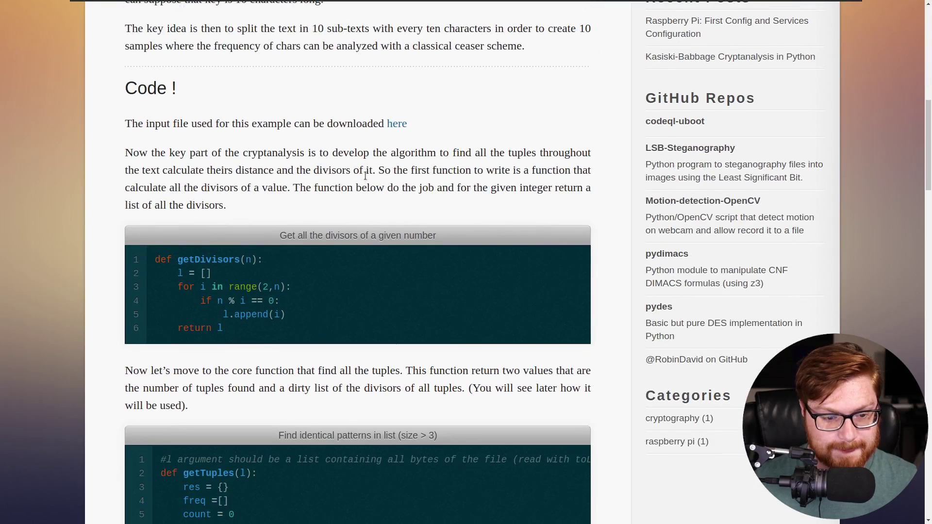
scroll(365, 175, down, 10)
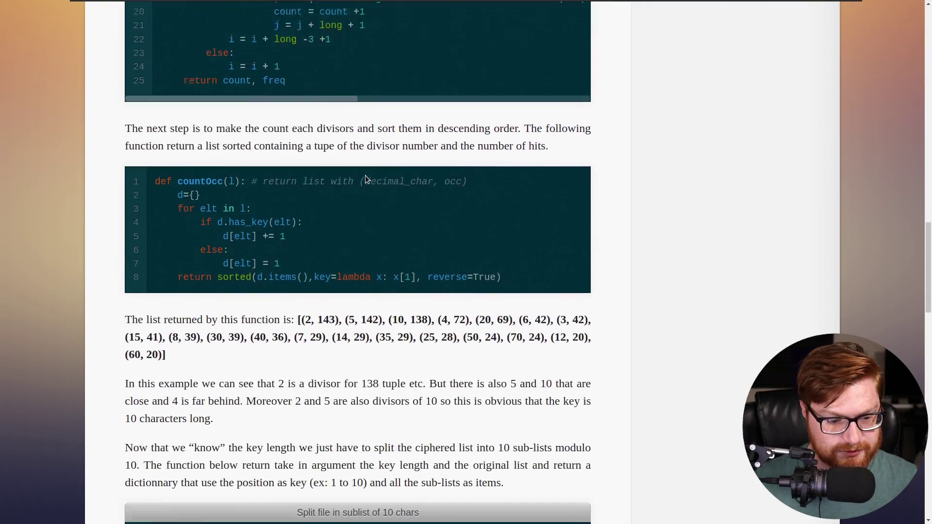
scroll(366, 175, down, 3)
key(Home)
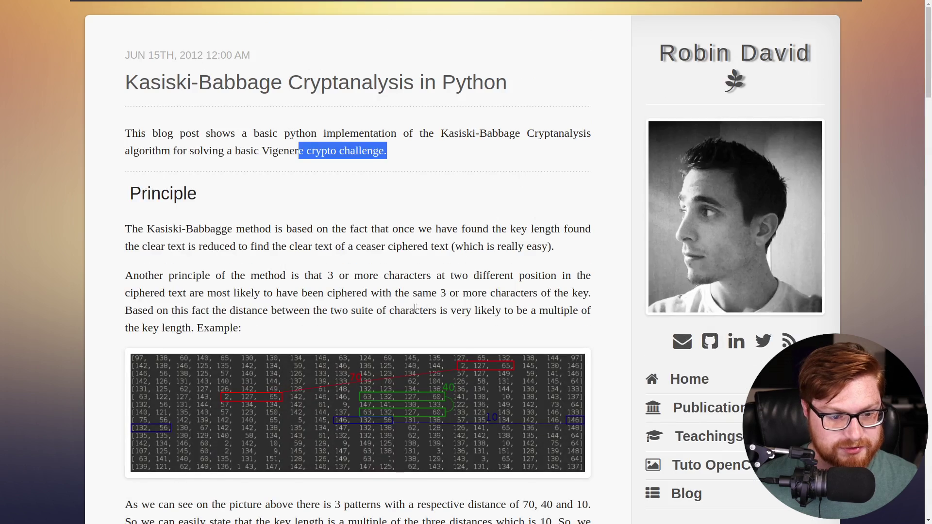
Step: Read through the blog's explanation again, highlighting passages on repeated patterns and key length
scroll(248, 286, down, 5)
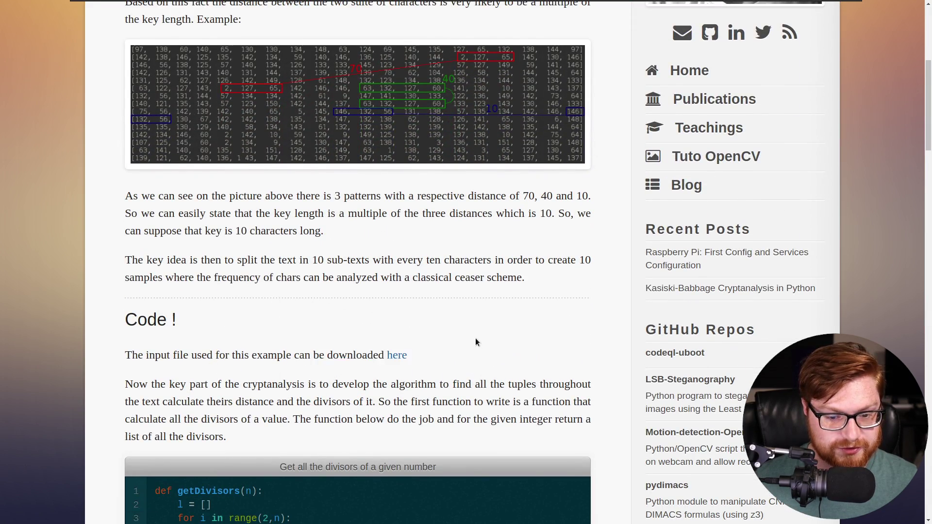
scroll(476, 338, down, 5)
scroll(477, 310, down, 10)
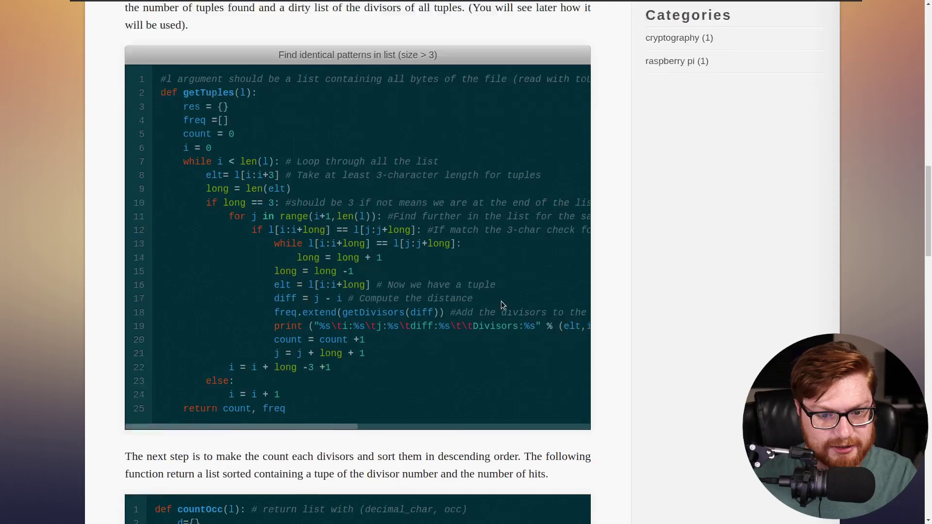
scroll(653, 319, down, 14)
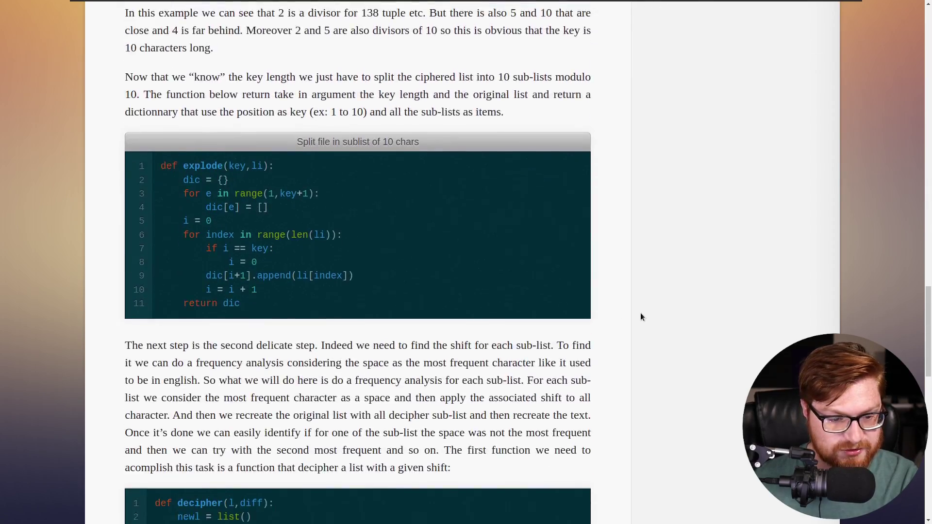
scroll(613, 258, down, 11)
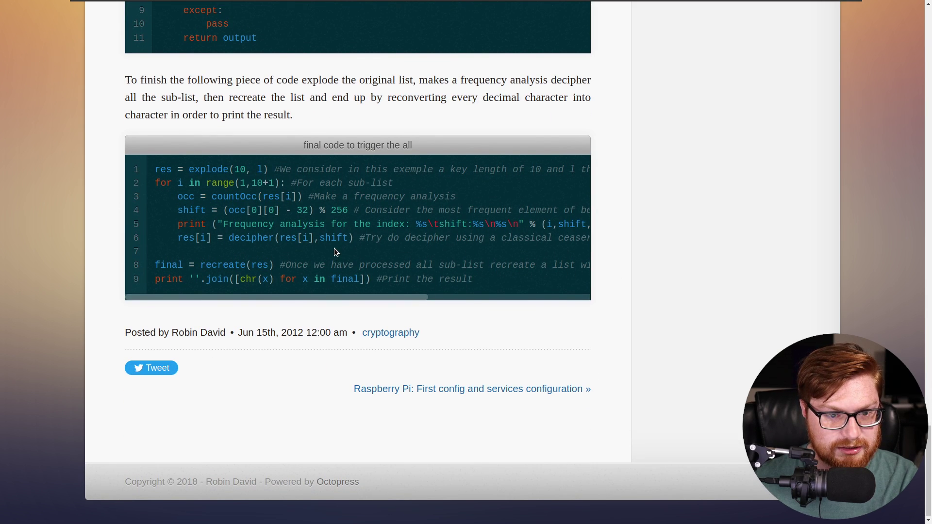
scroll(338, 229, up, 1)
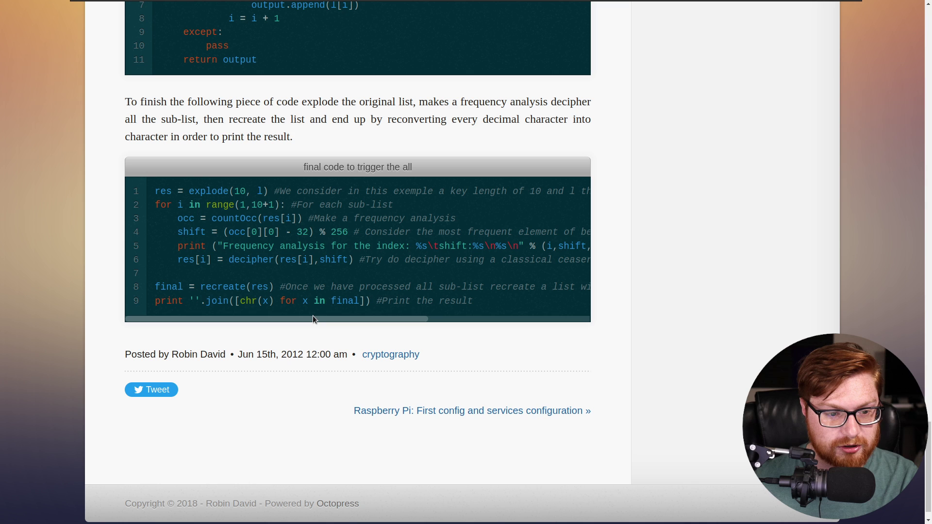
drag(313, 315, 220, 323)
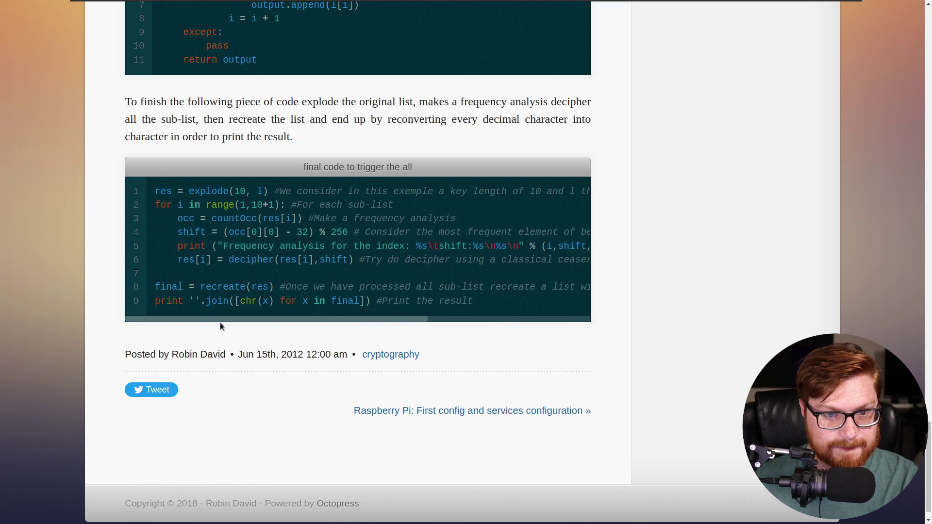
scroll(383, 234, up, 5)
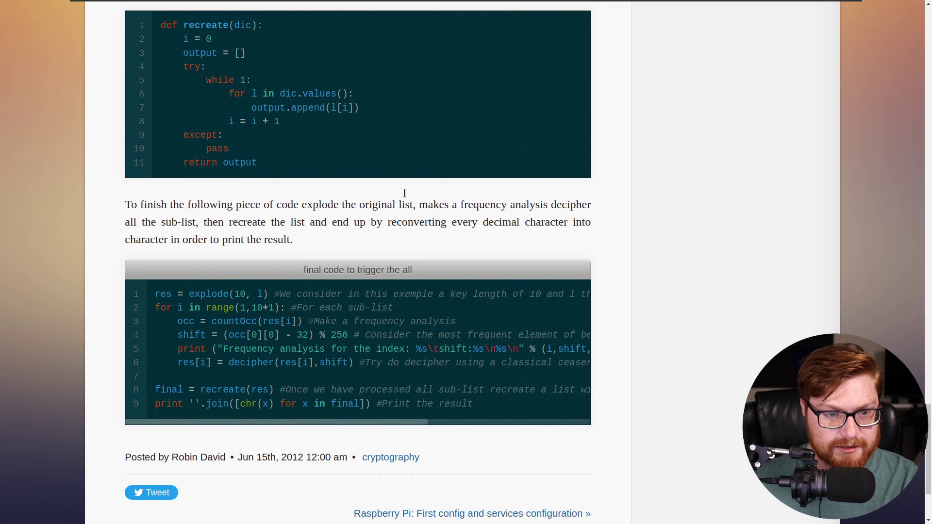
scroll(302, 366, down, 3)
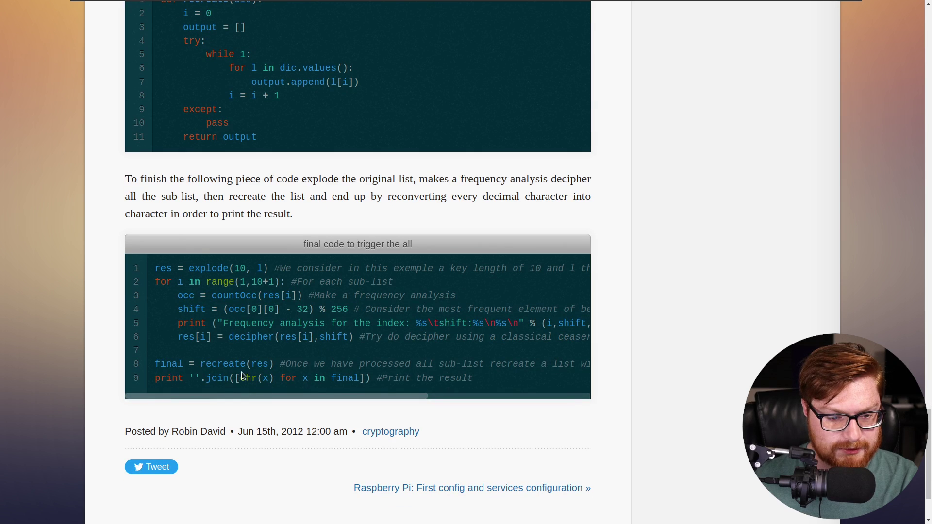
drag(222, 374, 461, 381)
drag(390, 393, 273, 408)
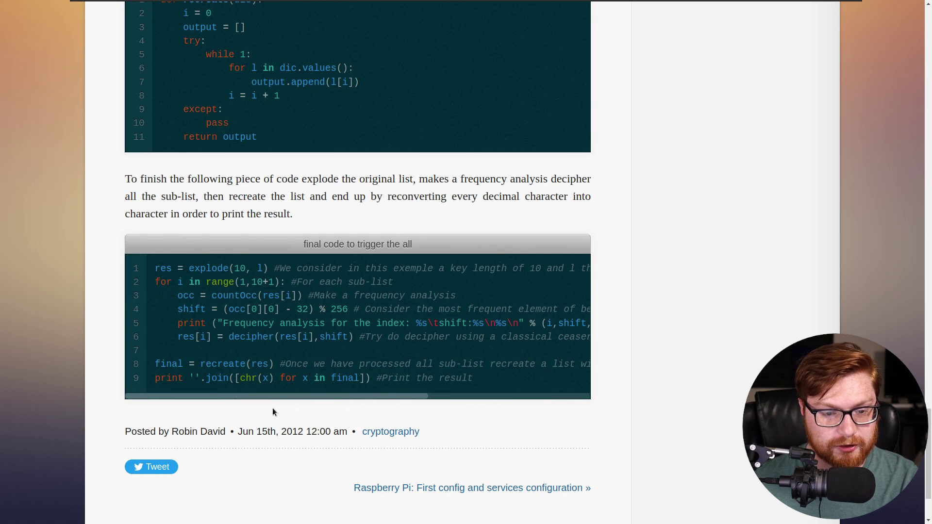
scroll(668, 308, up, 15)
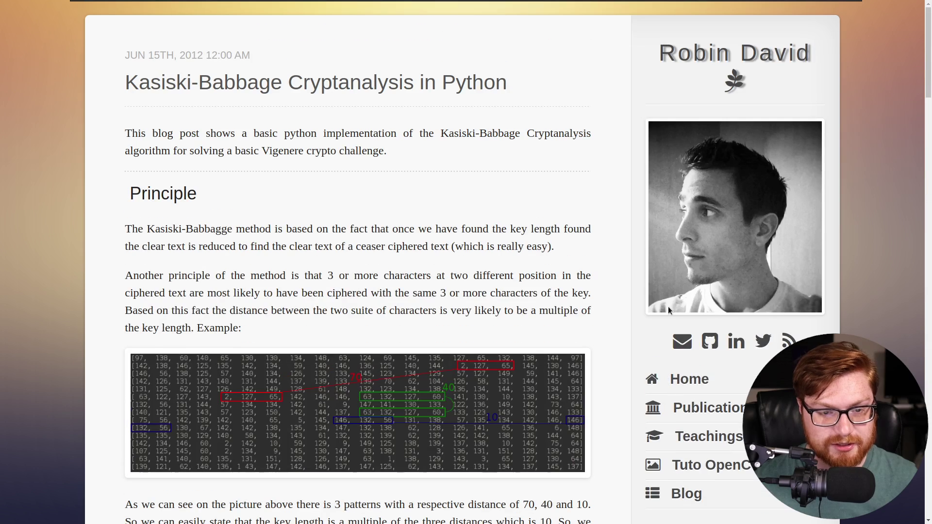
Step: Switch to the GitHub kasiski-method topic page and read the first repository descriptions
key(F11)
key(ctrl+Tab)
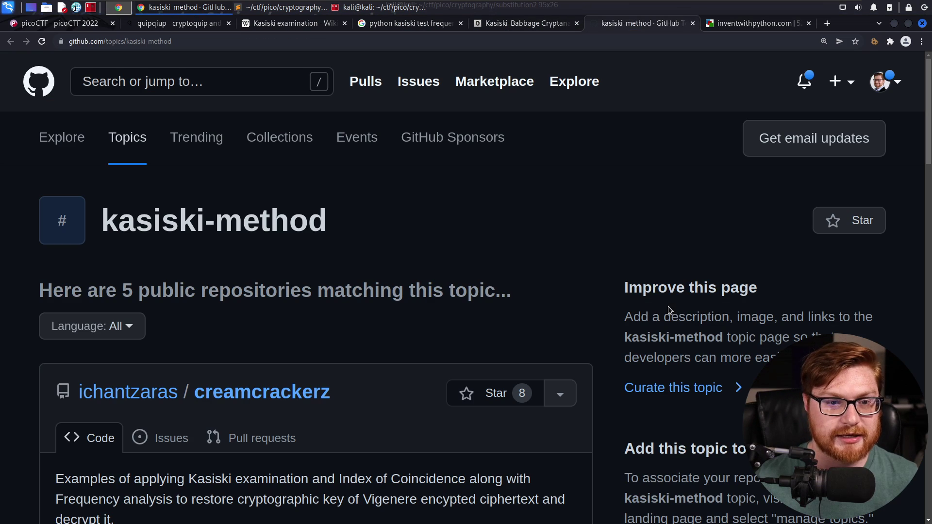
scroll(523, 269, down, 2)
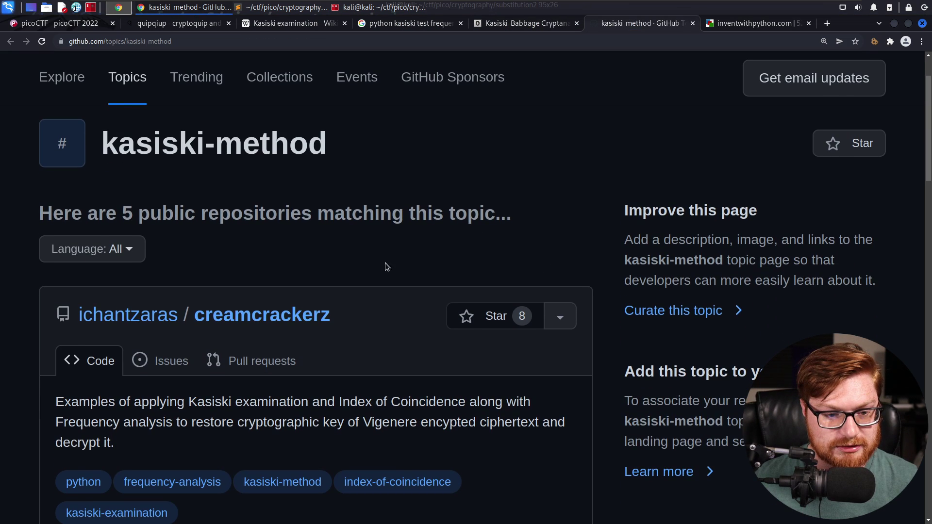
scroll(257, 412, down, 1)
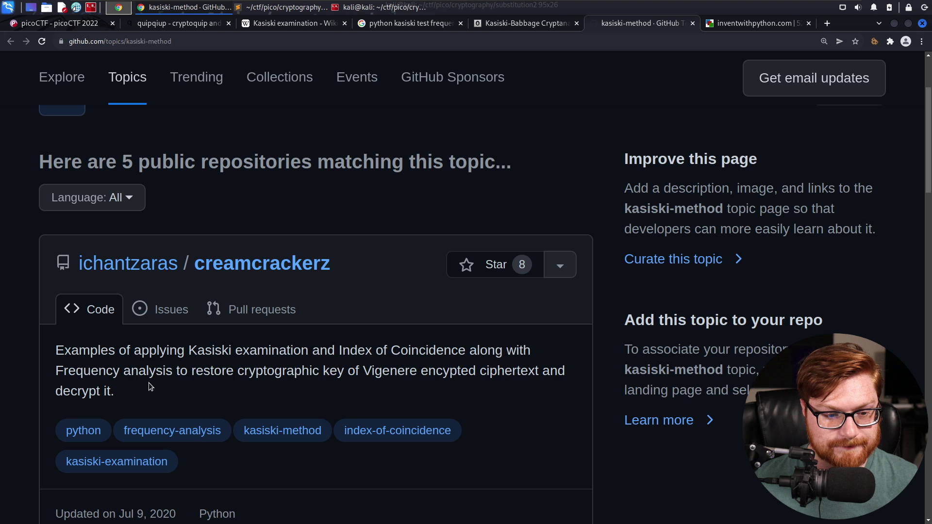
drag(149, 386, 66, 354)
click(66, 353)
scroll(66, 354, down, 1)
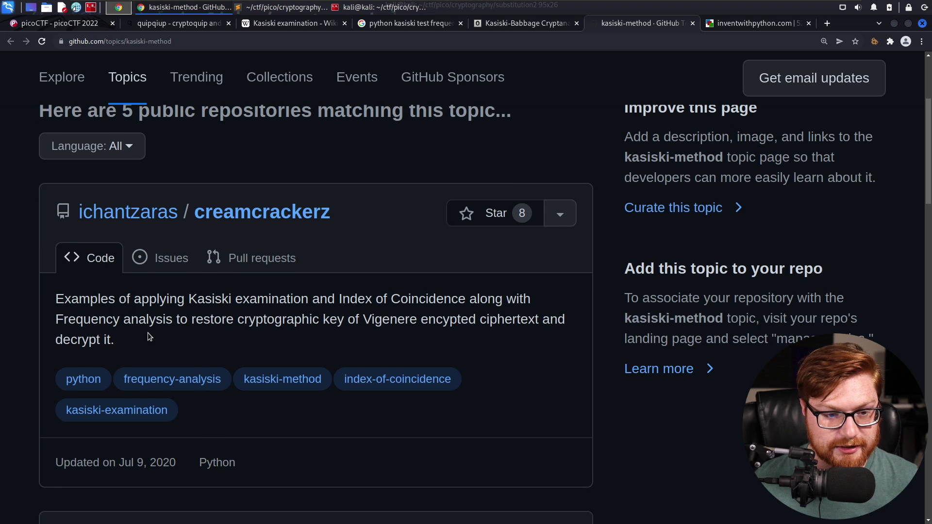
drag(150, 337, 101, 315)
scroll(243, 242, down, 1)
Step: Read the remaining repositories, including a vigenere-cipher project, then close the GitHub tab
scroll(243, 243, down, 8)
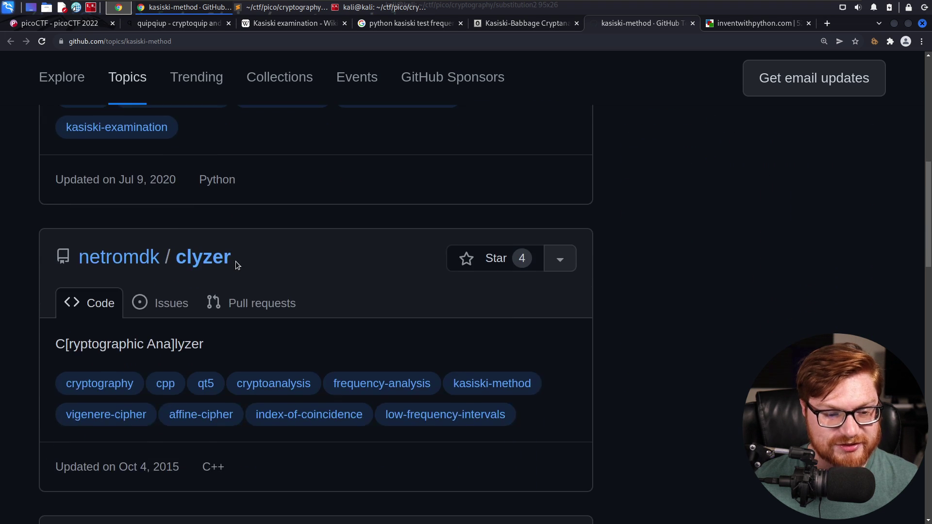
scroll(249, 280, down, 4)
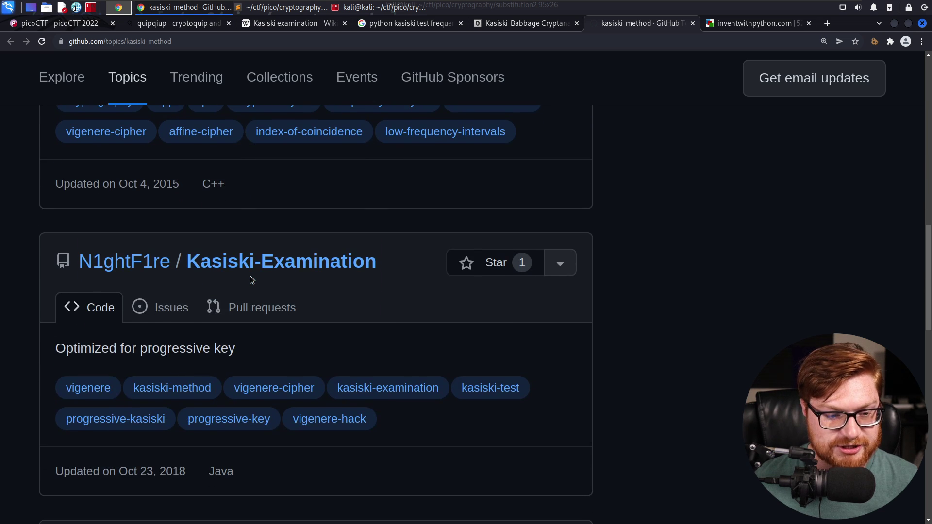
scroll(257, 288, down, 2)
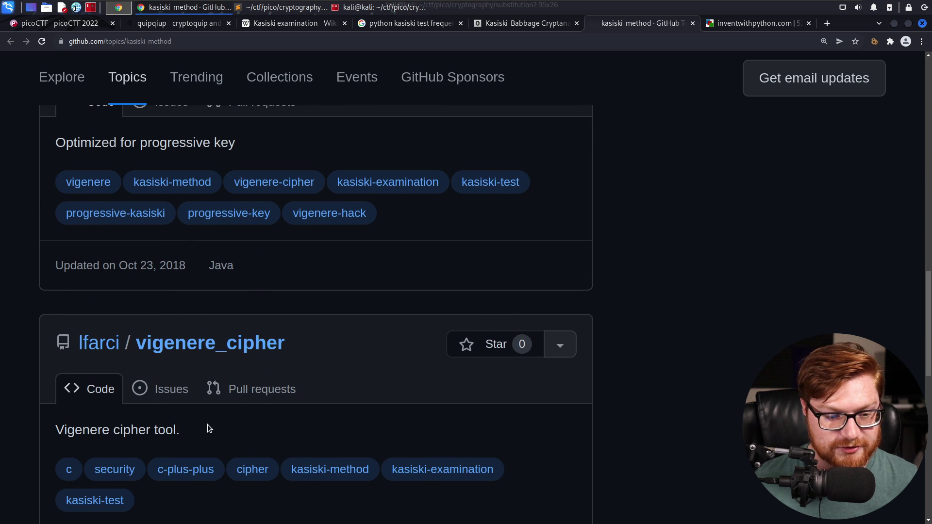
drag(208, 428, 48, 433)
scroll(181, 388, down, 2)
scroll(181, 388, down, 5)
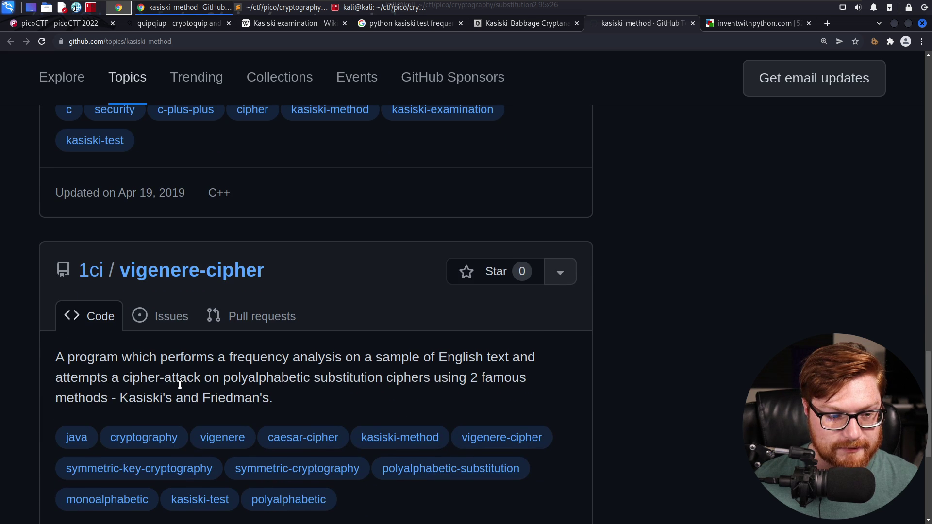
drag(131, 392, 48, 354)
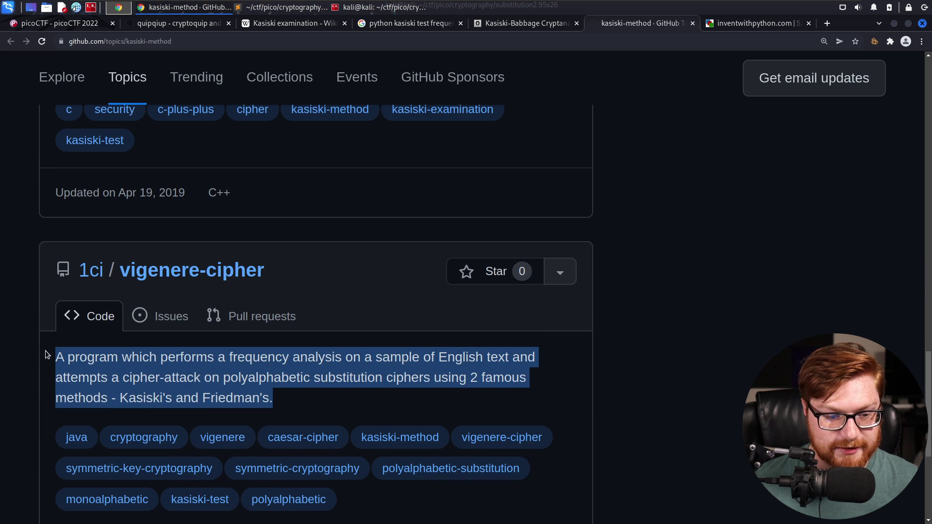
click(723, 380)
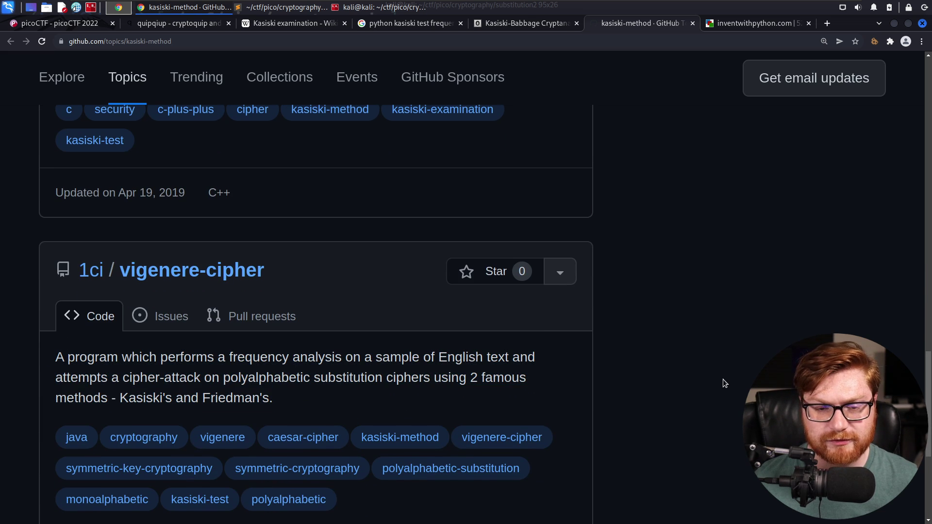
key(ctrl+w)
Step: Close the inventwithpython, Kasiski-Babbage and quipqiup tabs, then dismiss the substitution2 challenge dialog
key(ctrl+w)
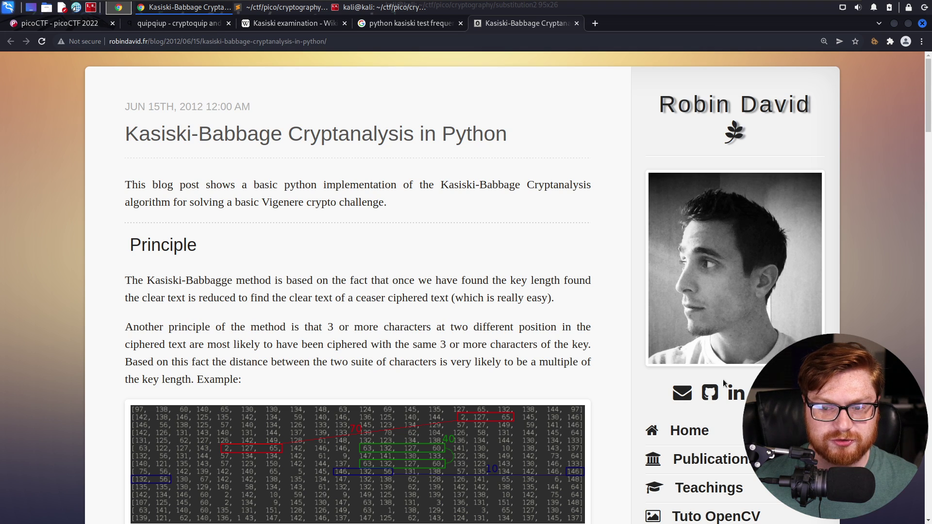
key(ctrl+w)
key(ctrl+w)
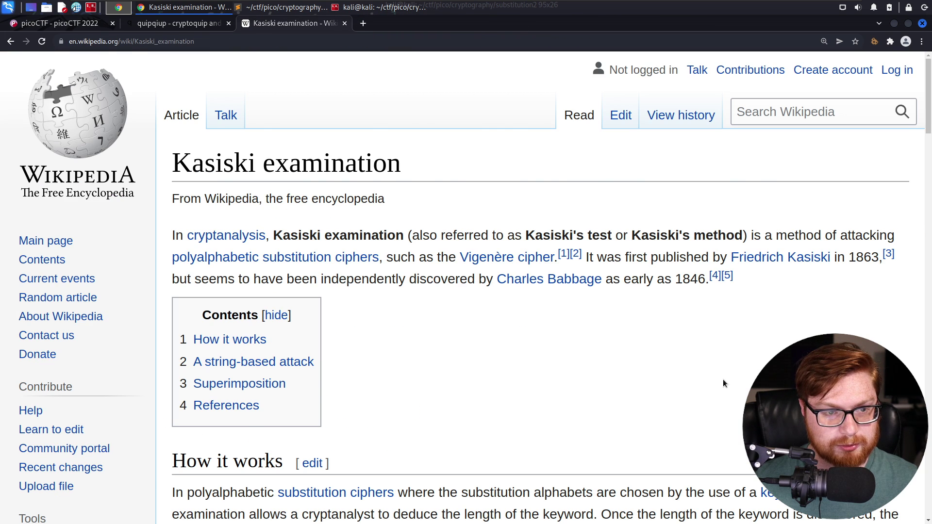
key(ctrl+w)
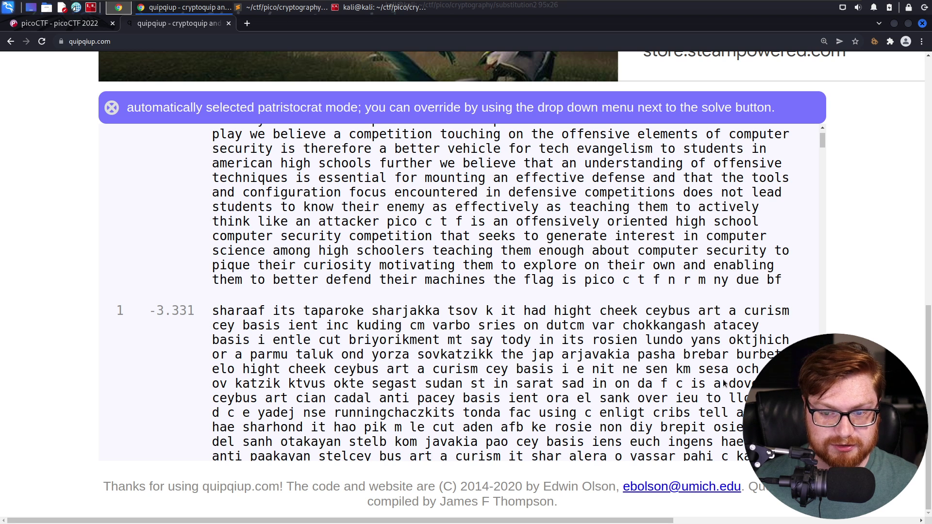
key(ctrl+w)
scroll(461, 383, down, 1)
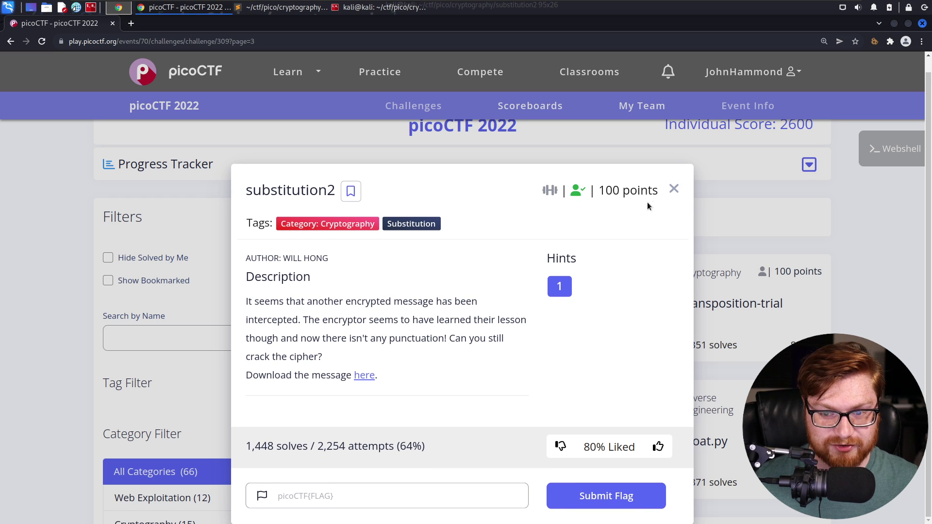
key(F11)
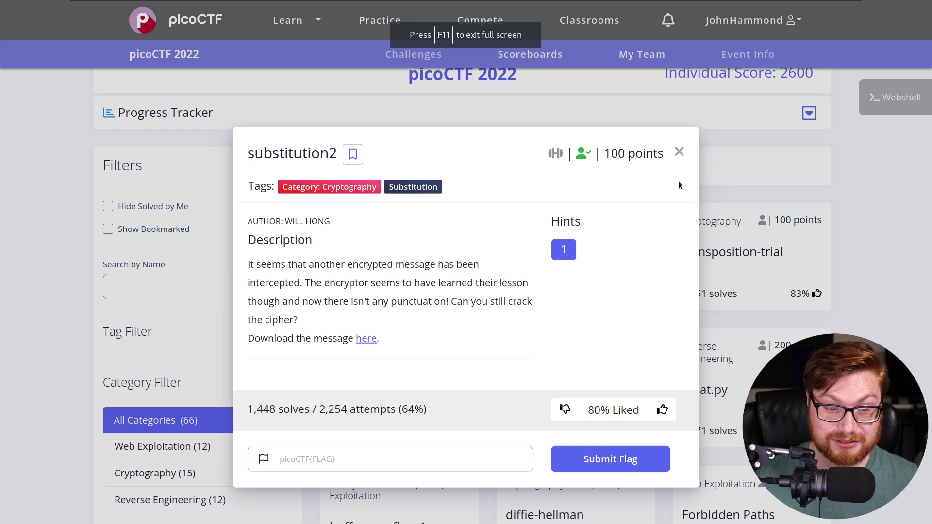
click(680, 151)
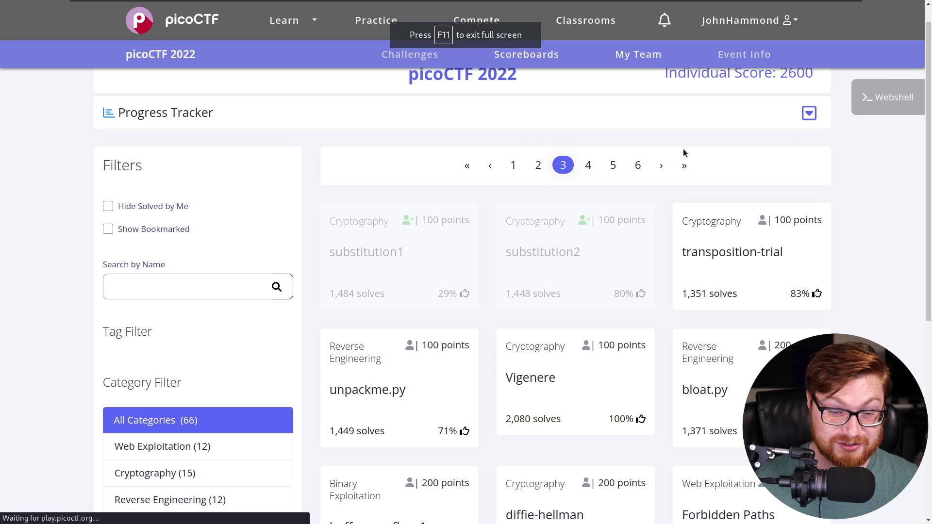
scroll(879, 248, down, 1)
scroll(886, 259, down, 2)
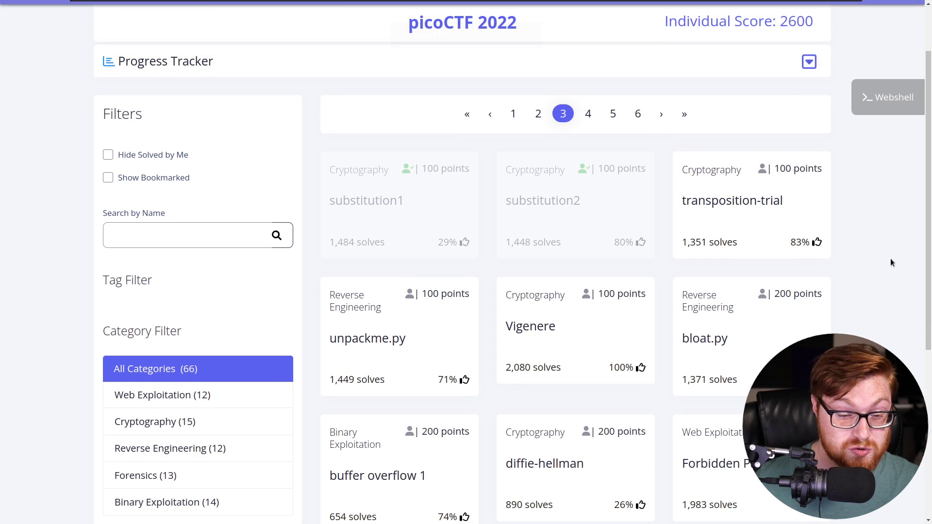
Step: Copy the decoded flag from line 3 of message.txt and close the file without saving
key(alt+Tab)
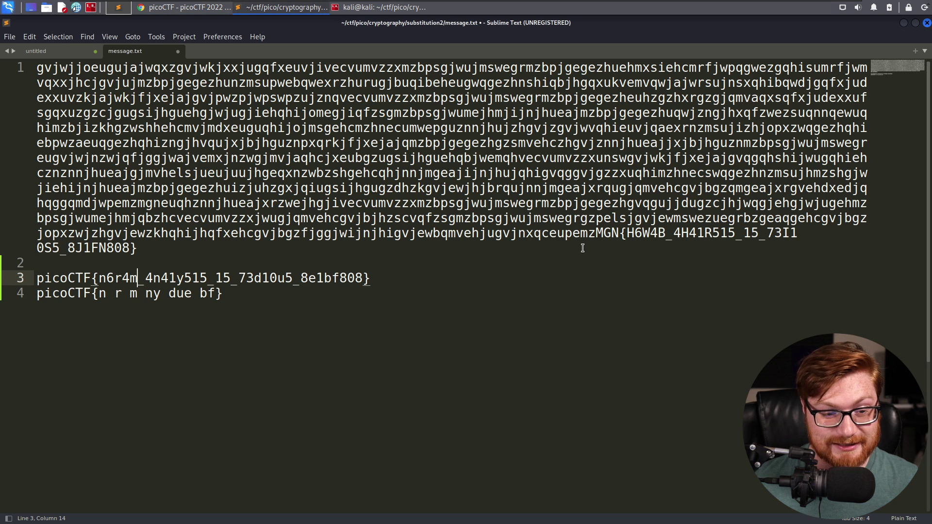
key(Home)
key(shift+End)
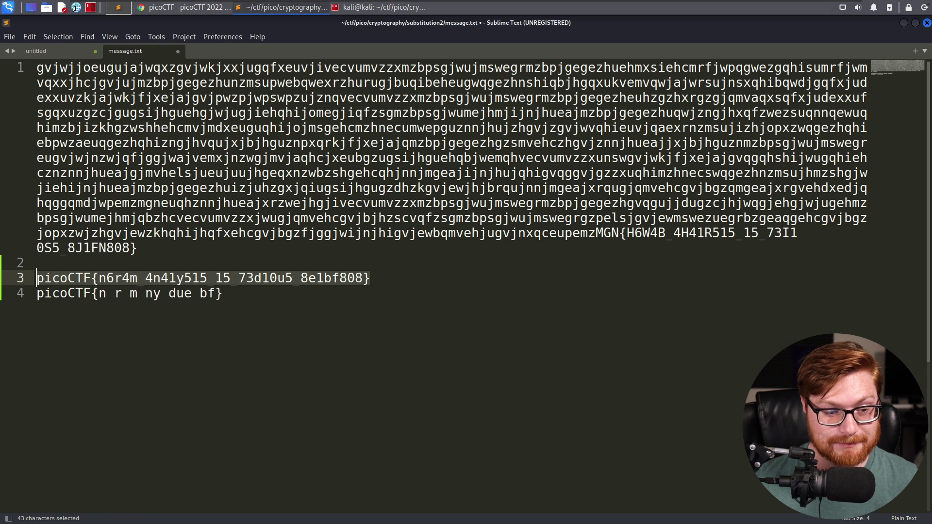
key(ctrl+c)
key(ctrl+w)
click(383, 300)
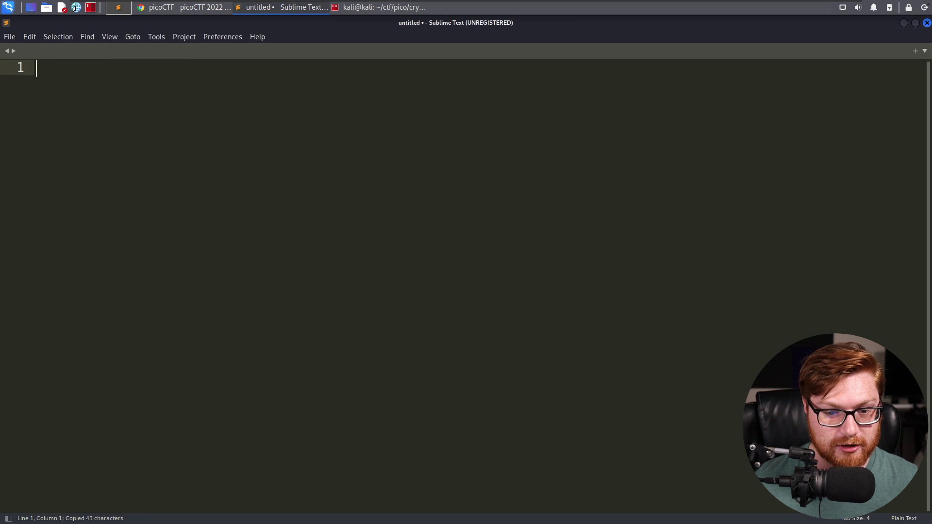
key(alt+Tab)
key(alt+Tab)
key(alt+Tab)
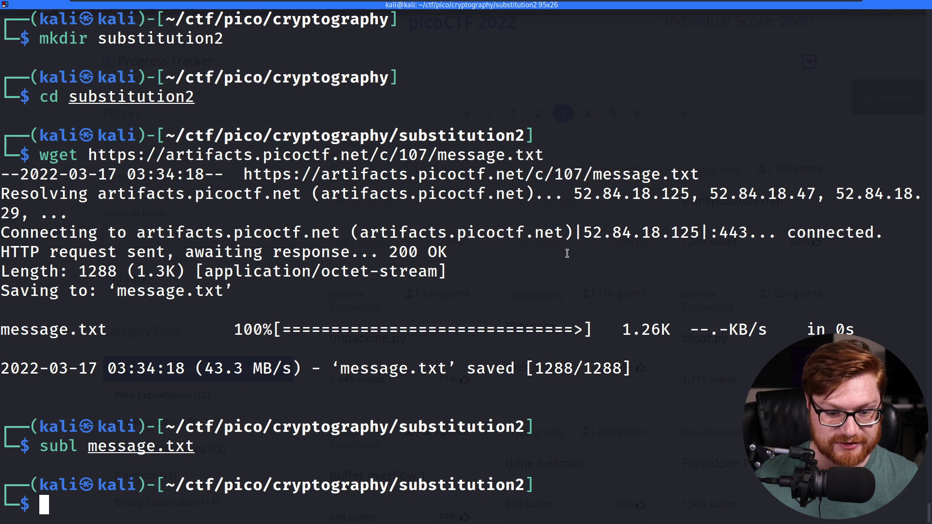
Step: Save the pasted decoded flag to flag.txt with an echo command
key(ctrl+l)
text(ec)
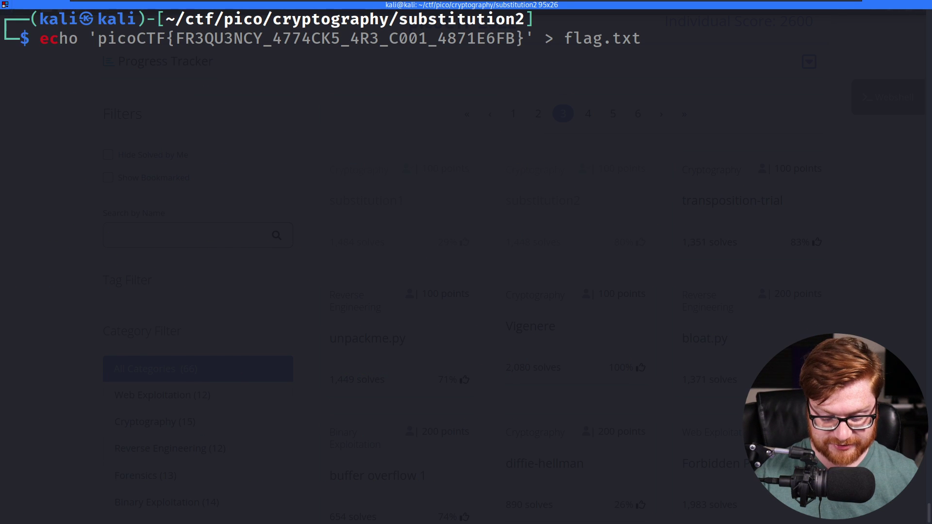
text(ho ')
key(ctrl+shift+v)
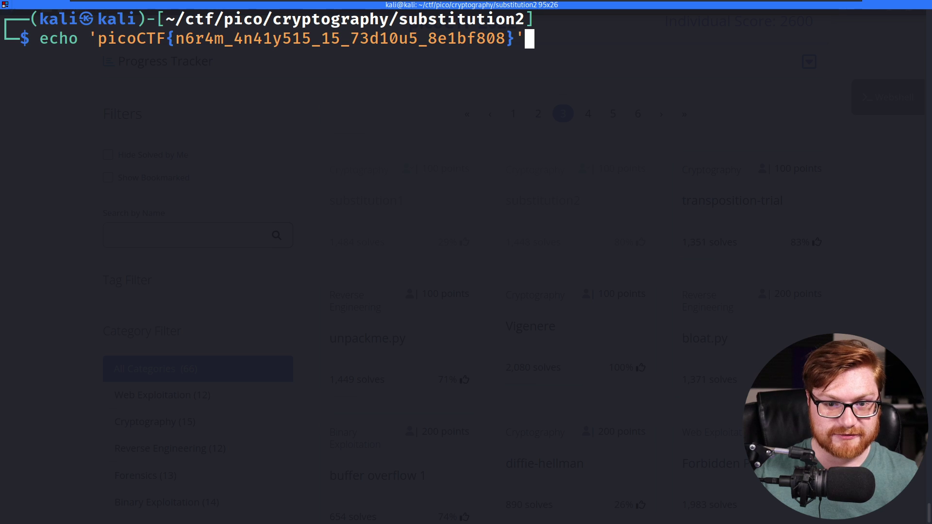
text(' > flag.)
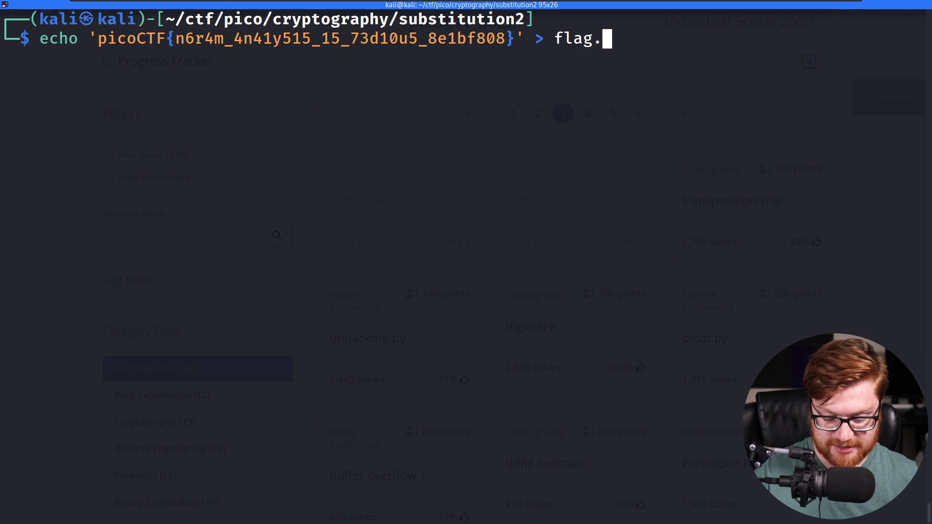
text(txt)
key(Return)
Step: Run finish to rename the folder substitution2_COMPLETED and list the challenge folders
text(finish)
key(Return)
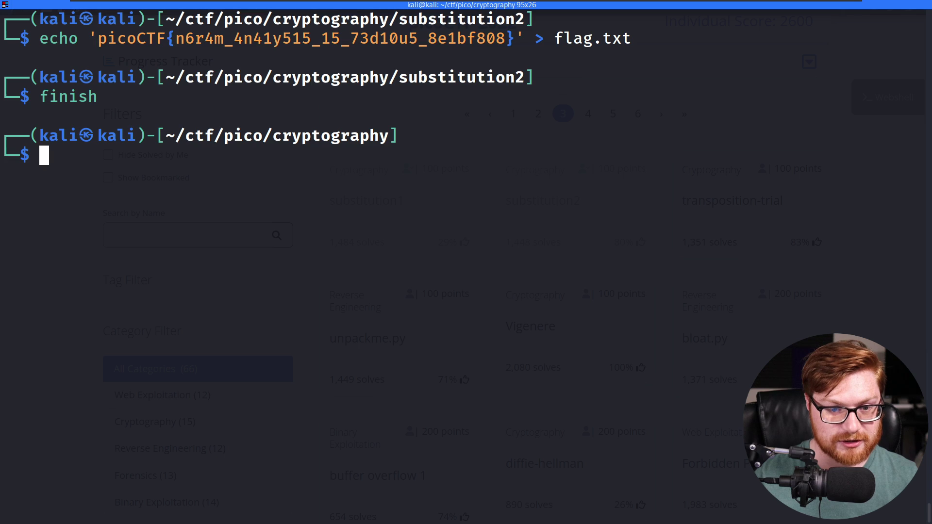
key(ctrl+l)
text(ls)
key(Return)
key(alt+Tab)
key(alt+Tab)
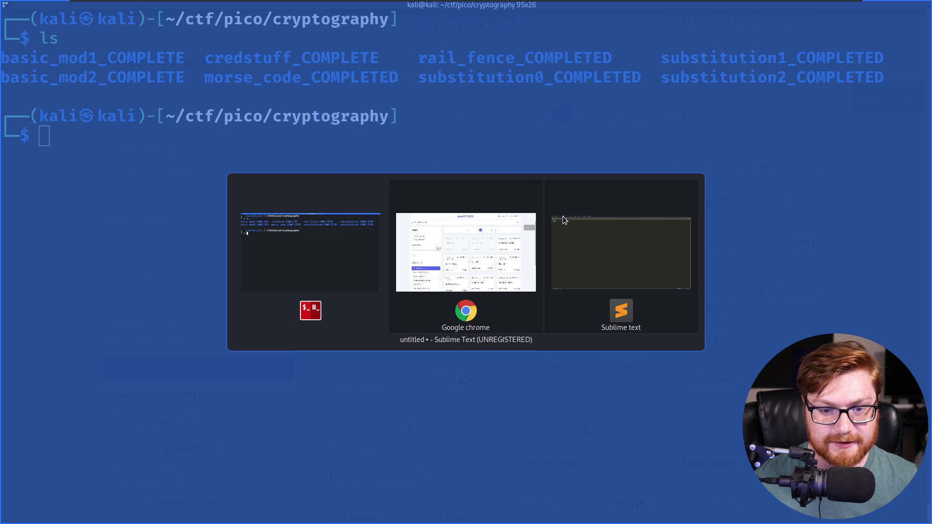